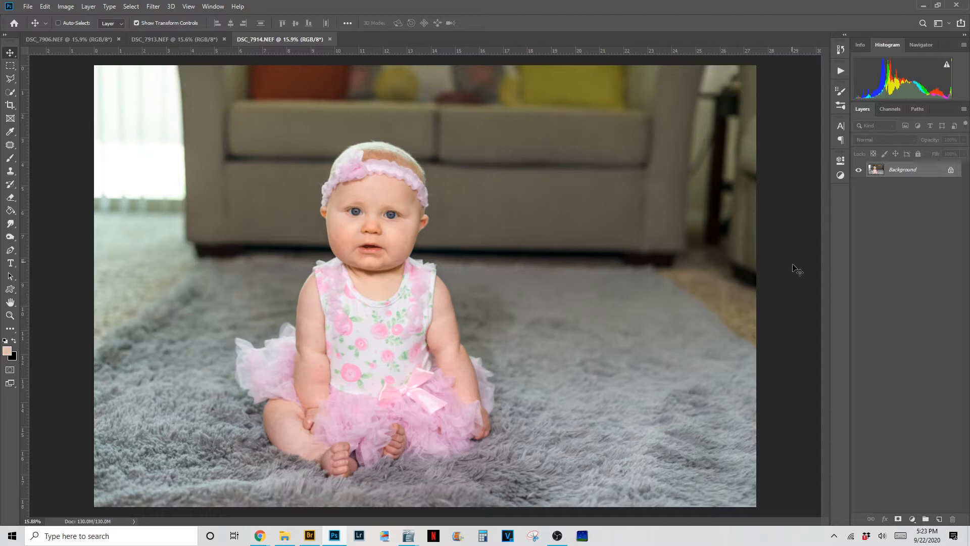
Compare the baby's expression and pose between the DSC_7913 and DSC_7914 photos.
left_click(207, 40)
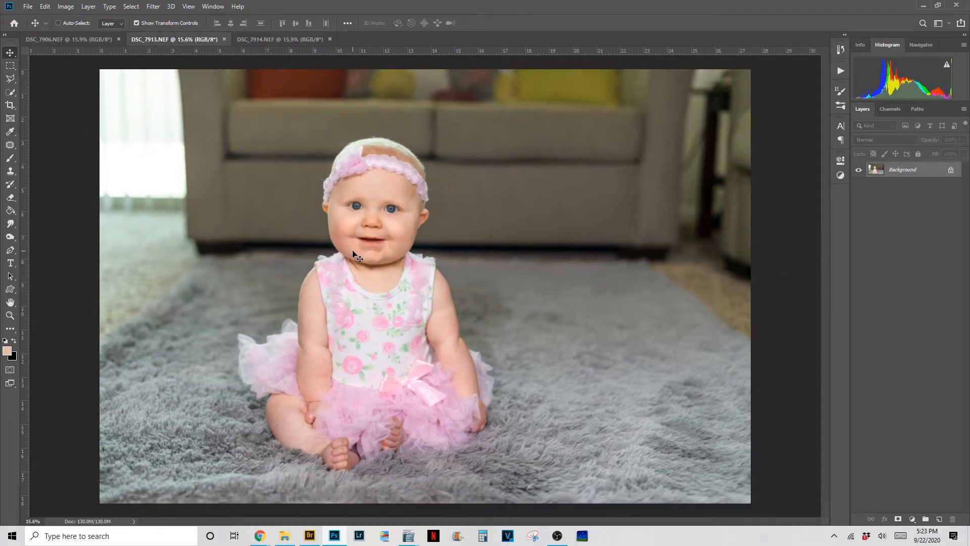
left_click(252, 40)
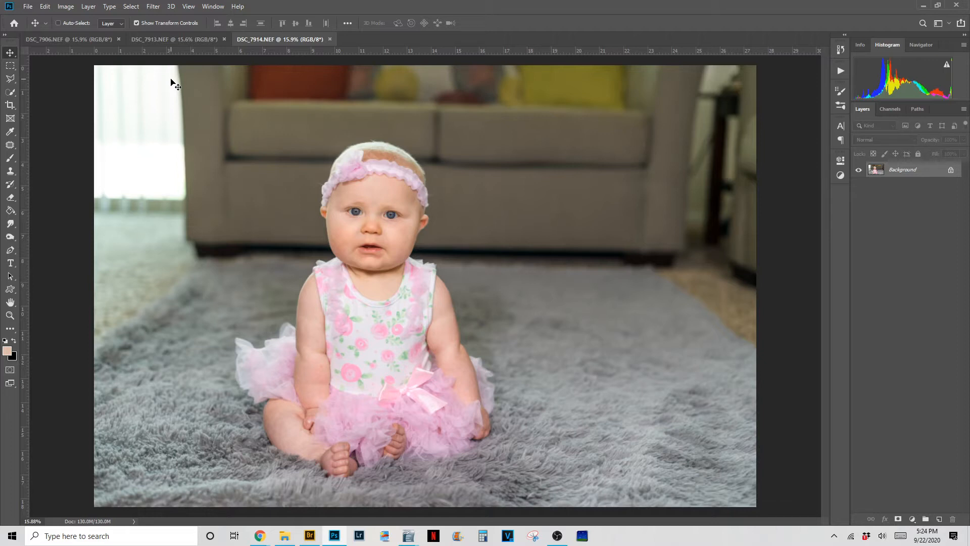
left_click(189, 42)
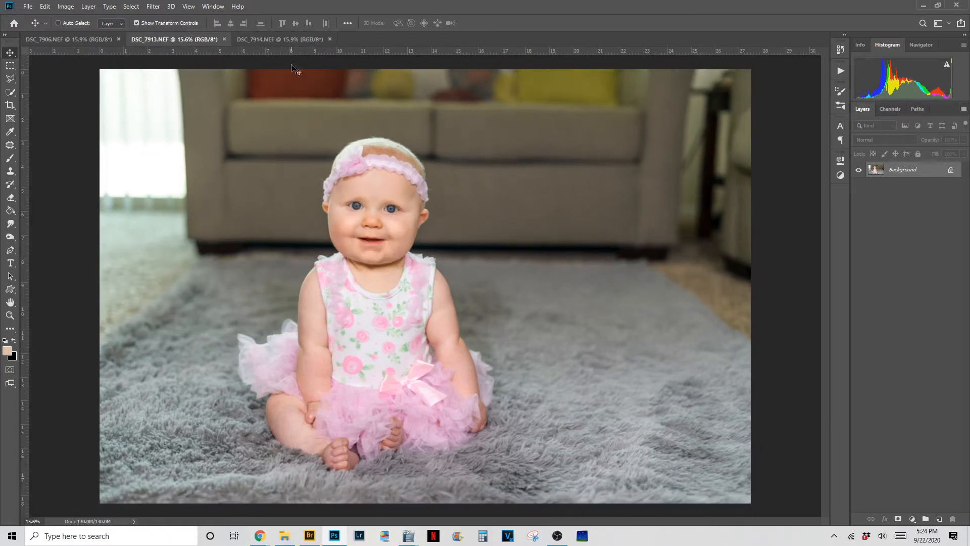
left_click(290, 44)
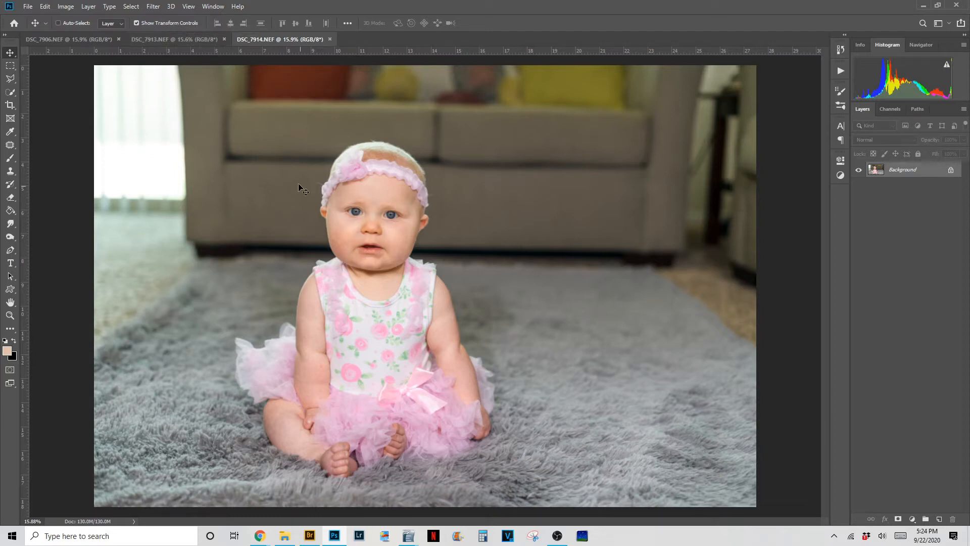
left_click(196, 41)
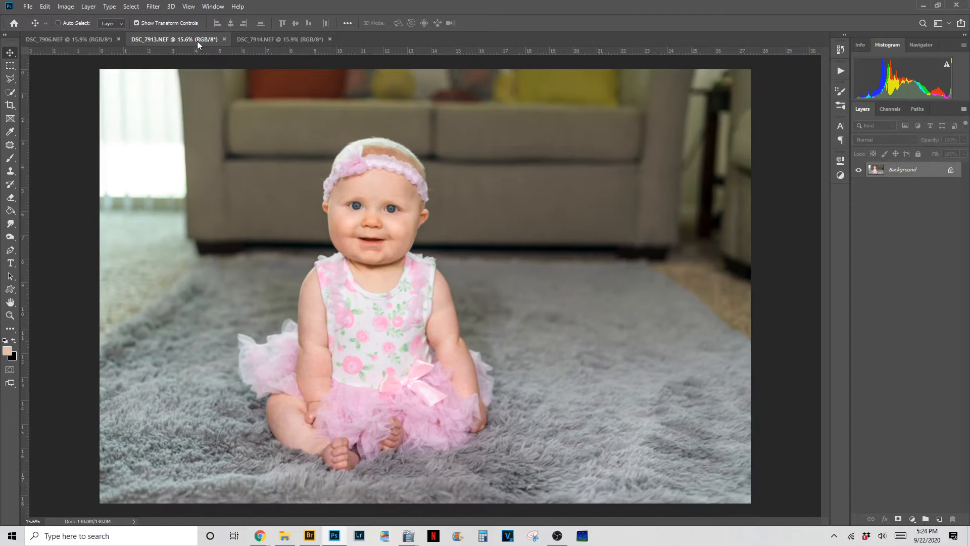
left_click(261, 42)
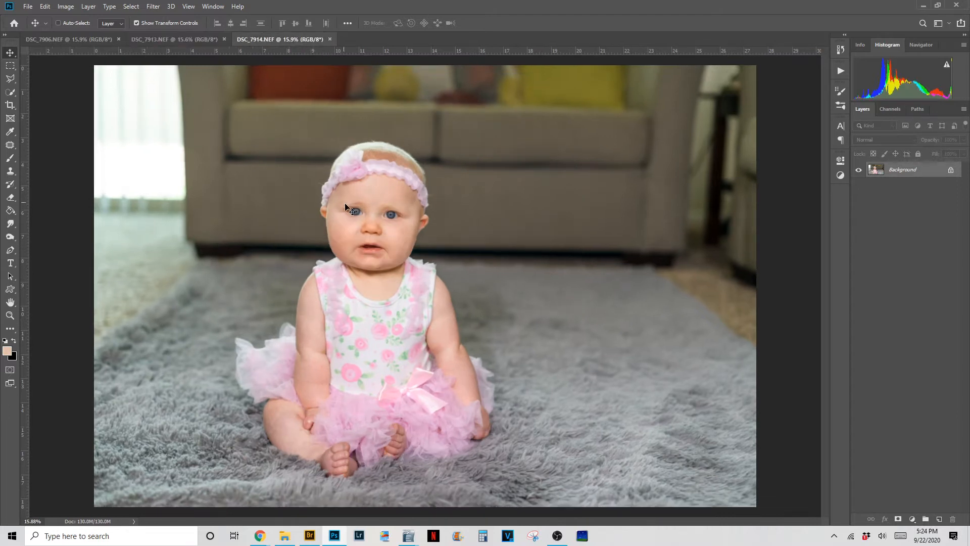
left_click(181, 39)
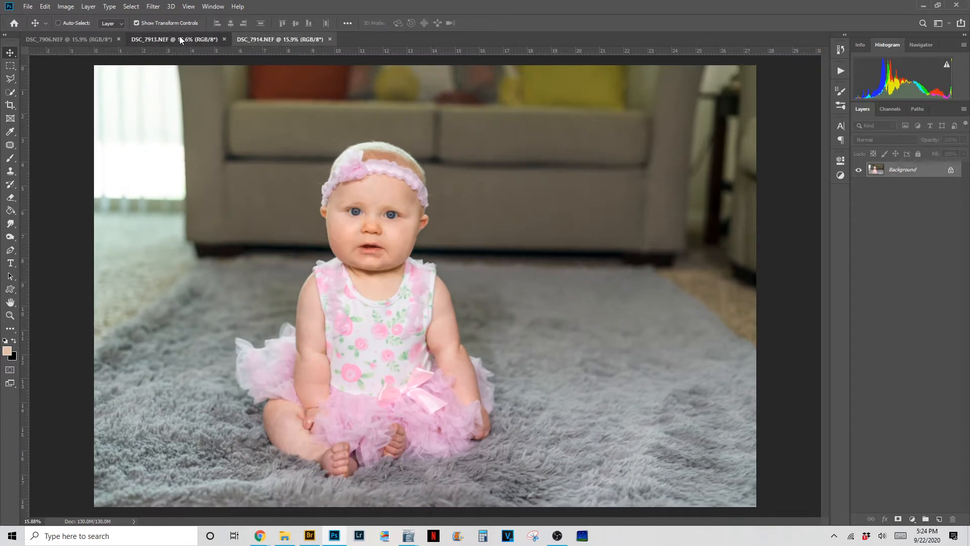
left_click(265, 39)
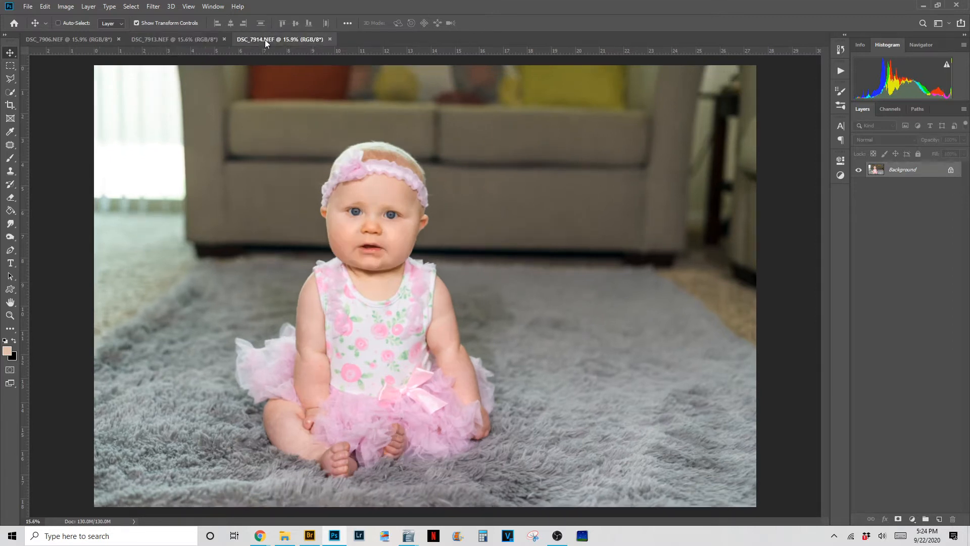
left_click(169, 43)
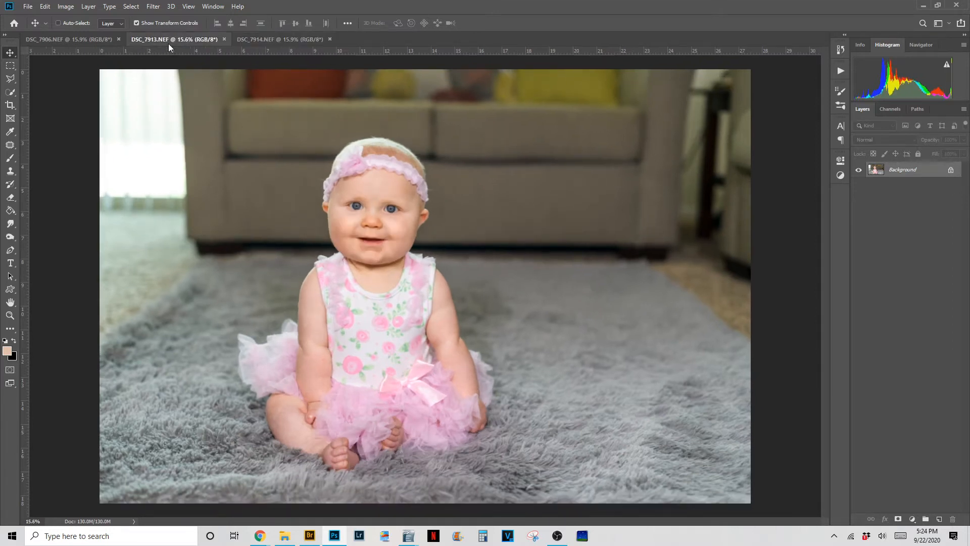
left_click(253, 42)
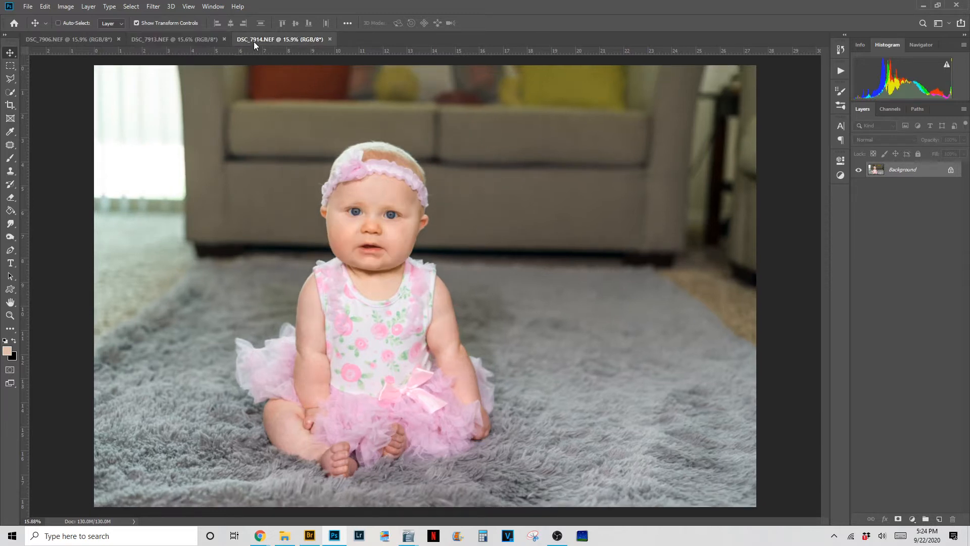
left_click(10, 66)
left_click_drag(296, 129, 448, 284)
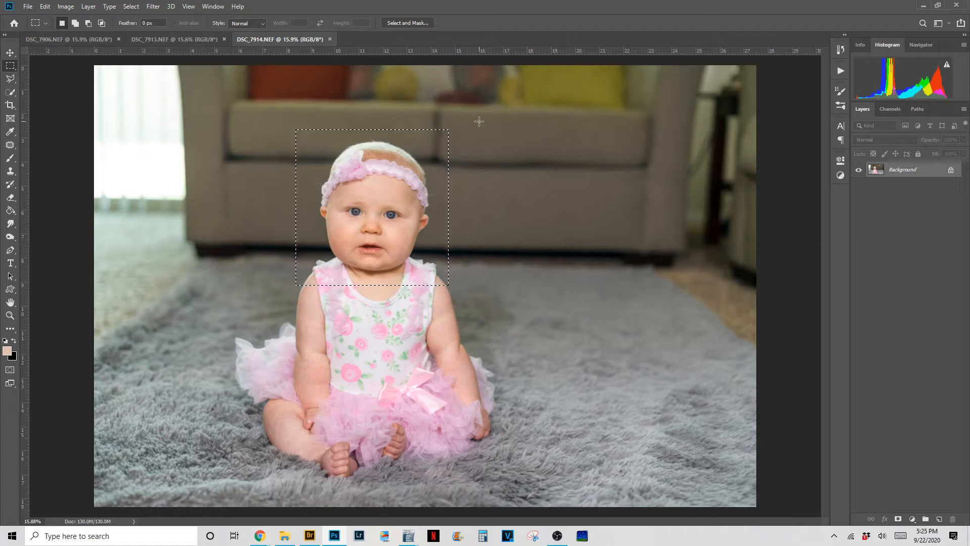
left_click(291, 188)
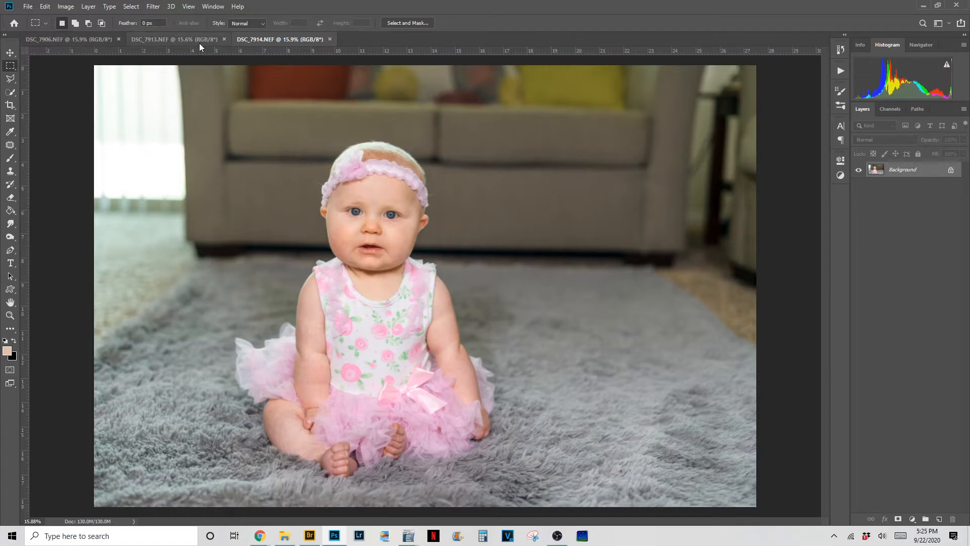
Select a rectangle around the smiling baby's head and shoulders in DSC_7913 and copy it into DSC_7914 beside the original baby.
left_click(199, 44)
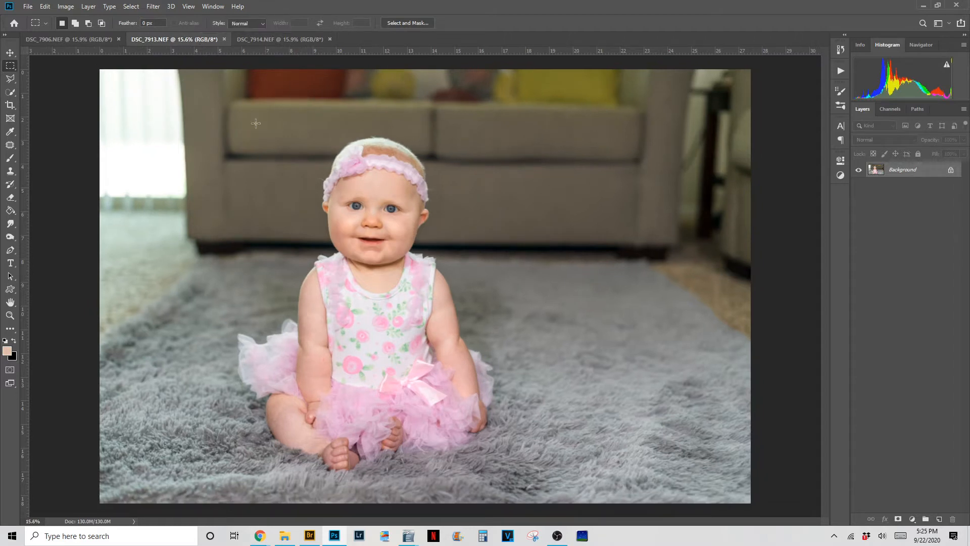
left_click_drag(292, 117, 453, 297)
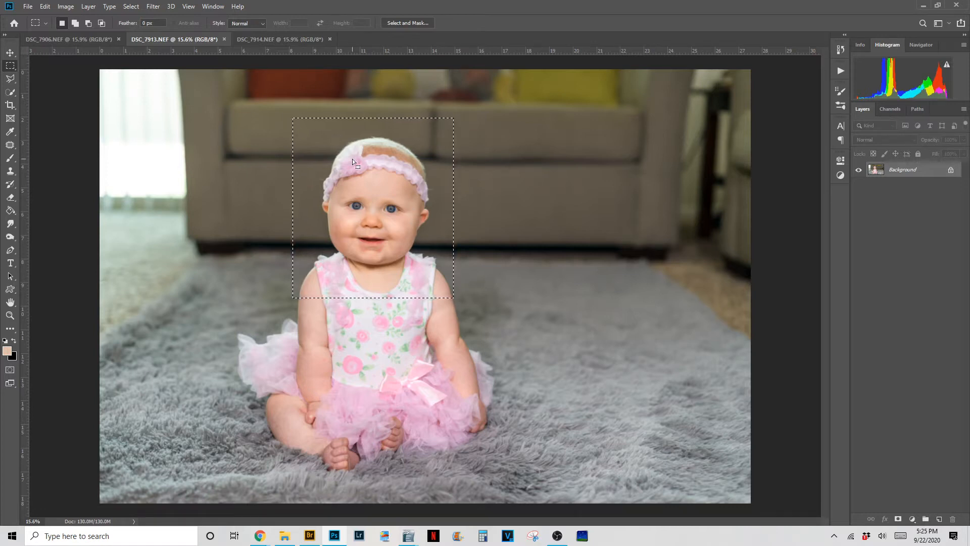
left_click(10, 53)
left_click_drag(384, 189, 580, 199)
left_click(308, 39)
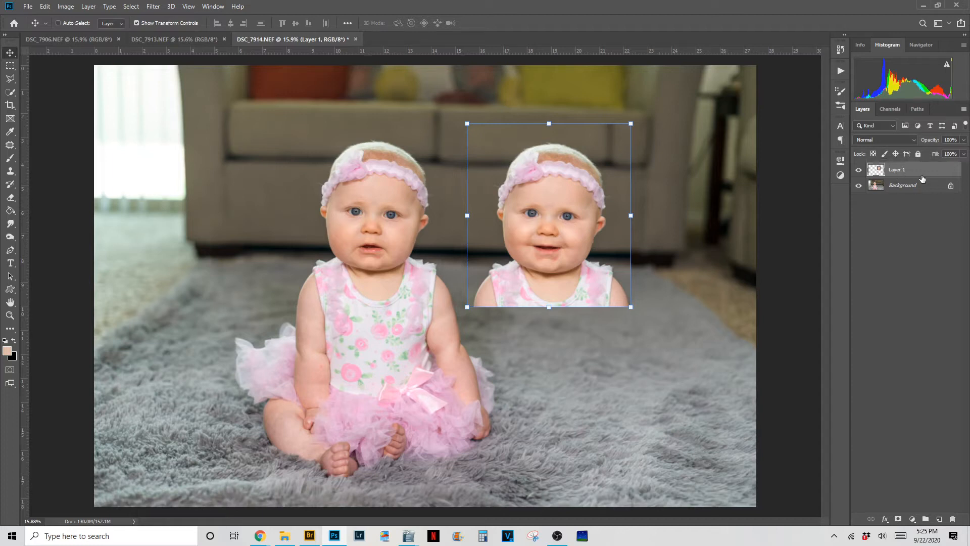
Compare the image with and without Layer 1, and set that layer's opacity to 50%.
left_click(857, 171)
left_click(857, 171)
left_click(857, 170)
left_click(858, 170)
left_click(932, 143)
left_click_drag(935, 143, 908, 143)
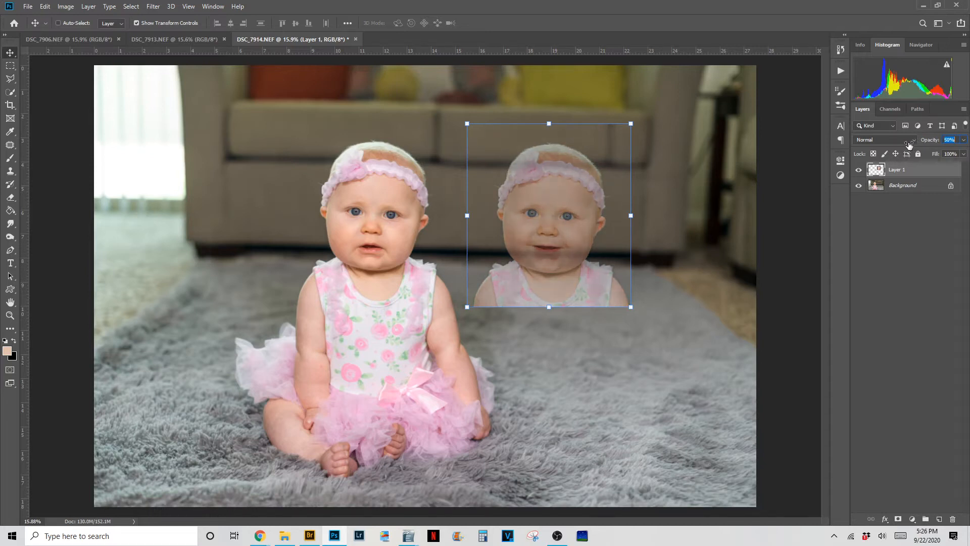
Move the semi-transparent smiling head over the original head and roughly align the two faces.
left_click_drag(584, 207, 409, 212)
left_click_drag(409, 209, 409, 209)
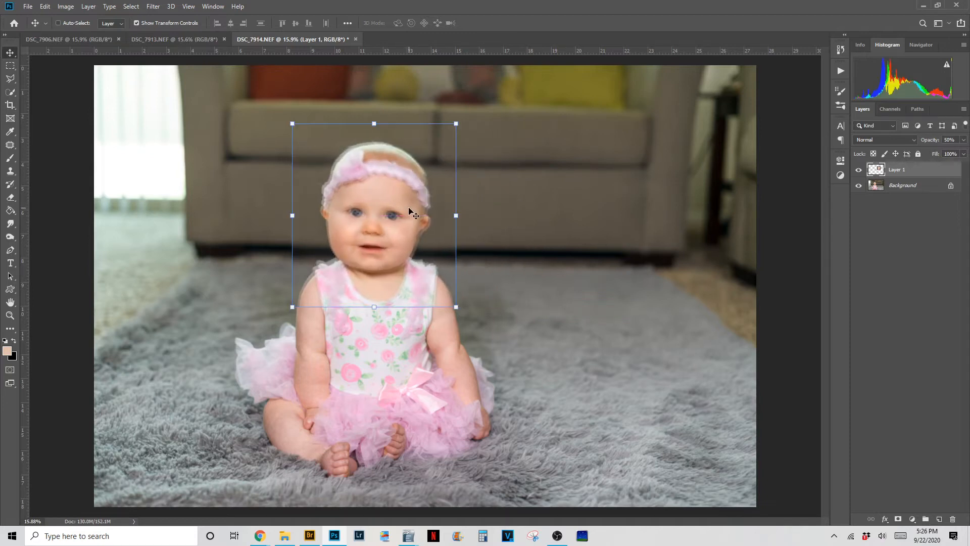
key("shift+Up")
key("shift+Up")
key("shift+Left")
key("shift+Left")
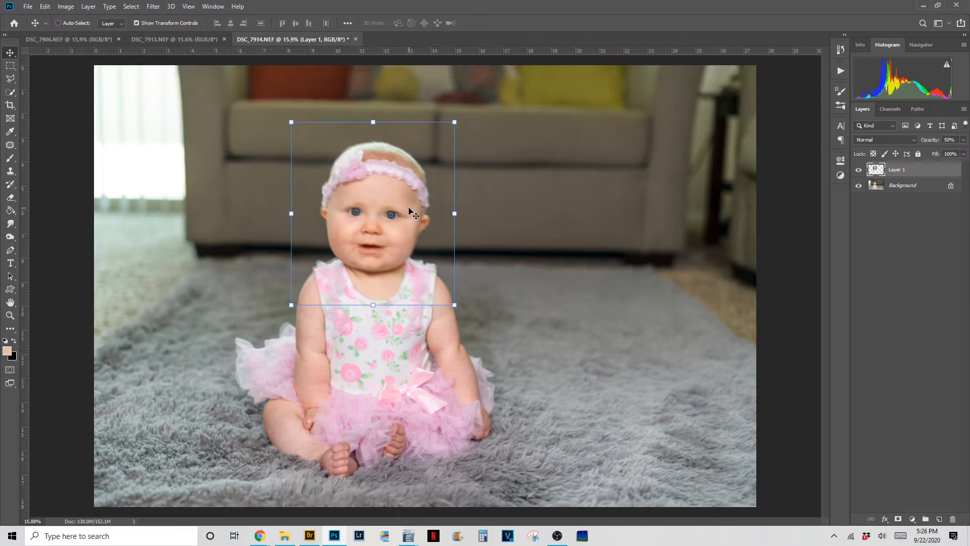
Nudge Layer 1 in small increments until its eye lines up precisely with the eye in the photo underneath.
scroll(389, 215, "up", 10)
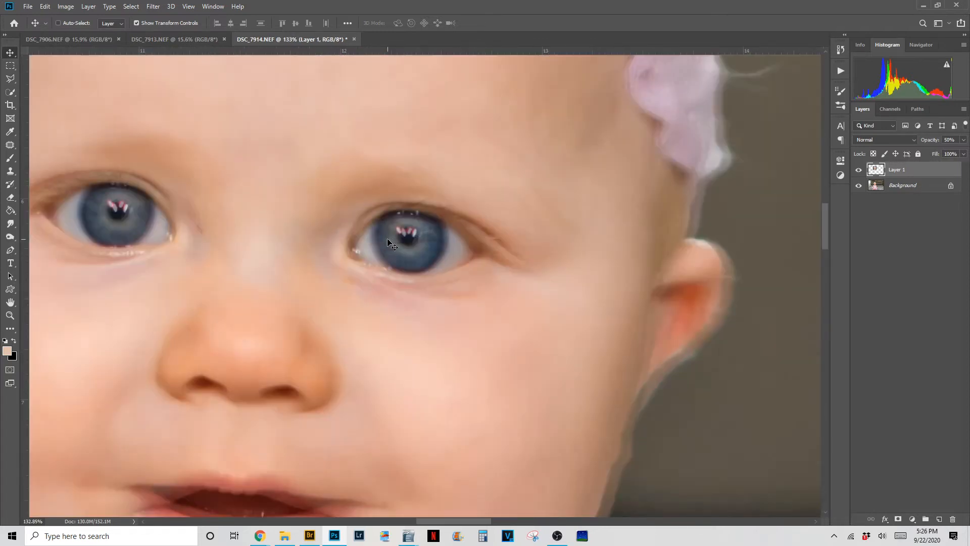
scroll(388, 242, "up", 5)
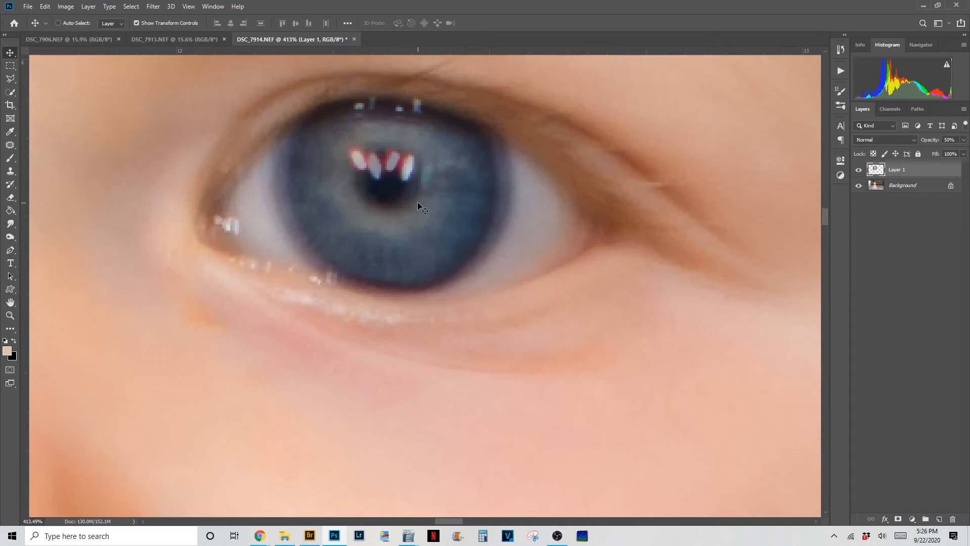
key("Left")
key("Left")
key("Left")
key("Left")
key("Left")
key("Left")
key("Left")
key("Up")
key("Up")
key("Up")
key("Down")
key("Down")
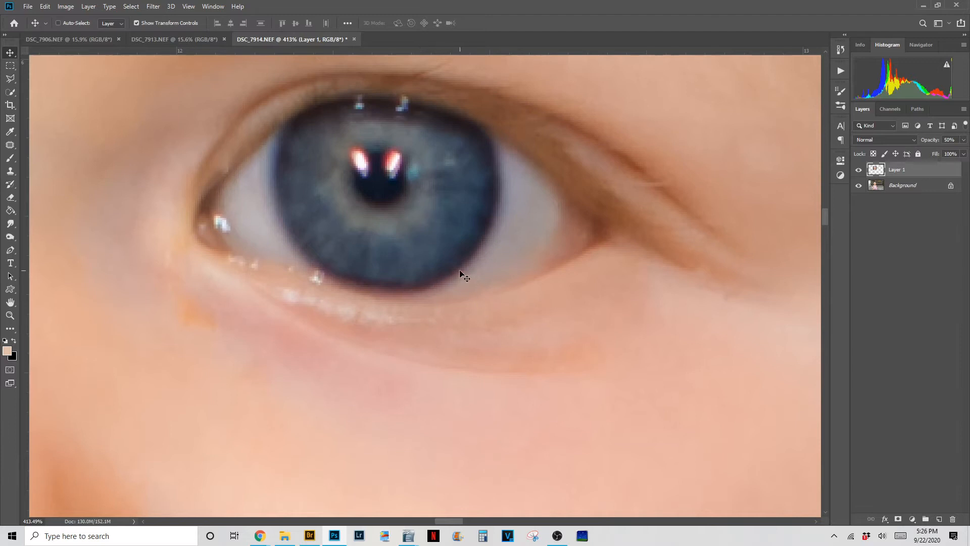
key("Up")
key("Up")
key("Up")
key("Down")
key("Down")
key("Down")
key("Down")
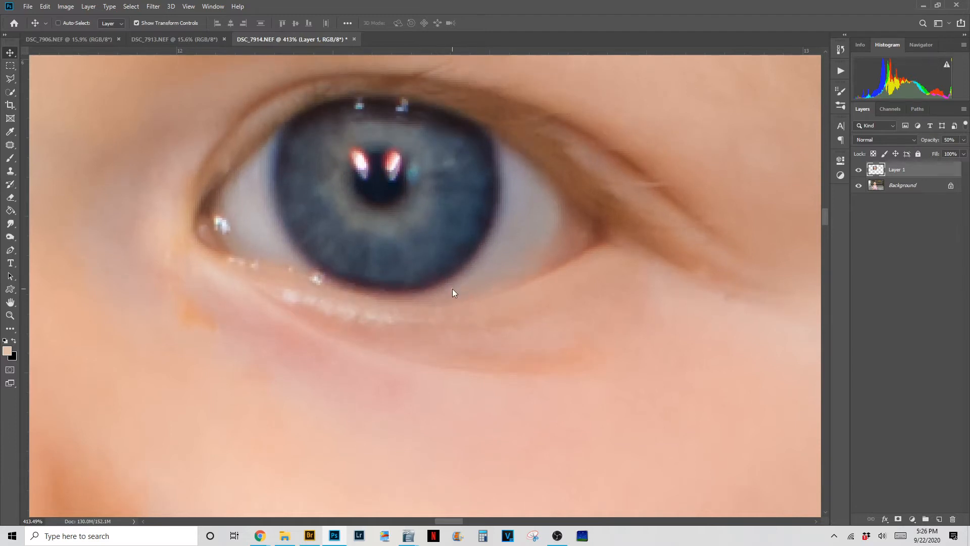
key("Down")
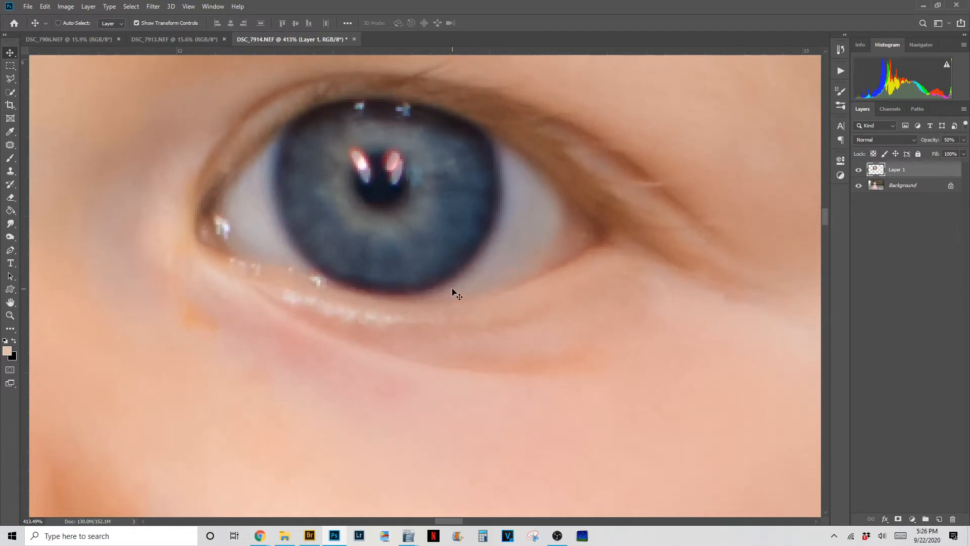
key("Right")
key("Right")
Compare the whole head with Layer 1 shown and hidden to check the alignment of the two faces.
scroll(429, 292, "down", 4)
scroll(429, 292, "down", 10)
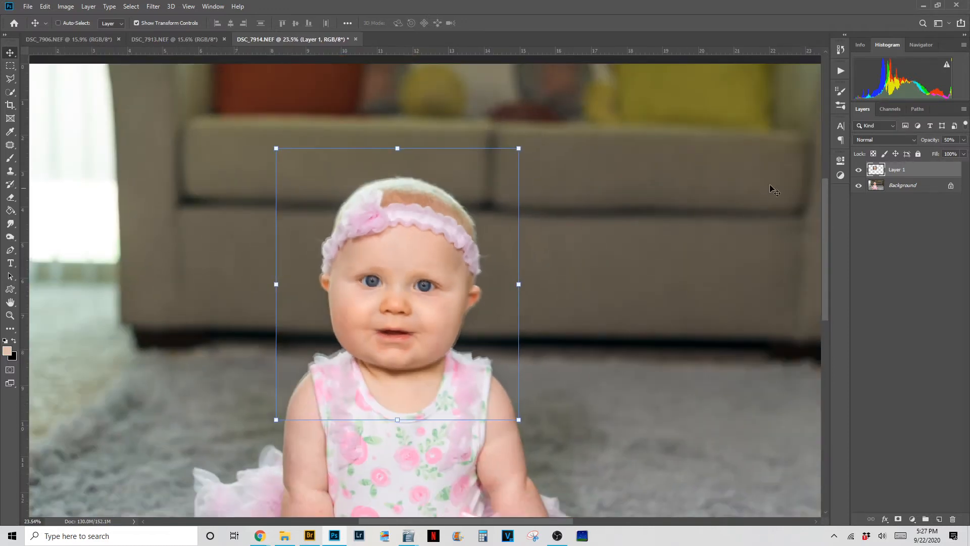
left_click(858, 170)
left_click(858, 170)
left_click(859, 170)
left_click(859, 170)
left_click(859, 171)
left_click(858, 170)
left_click(858, 170)
left_click(858, 171)
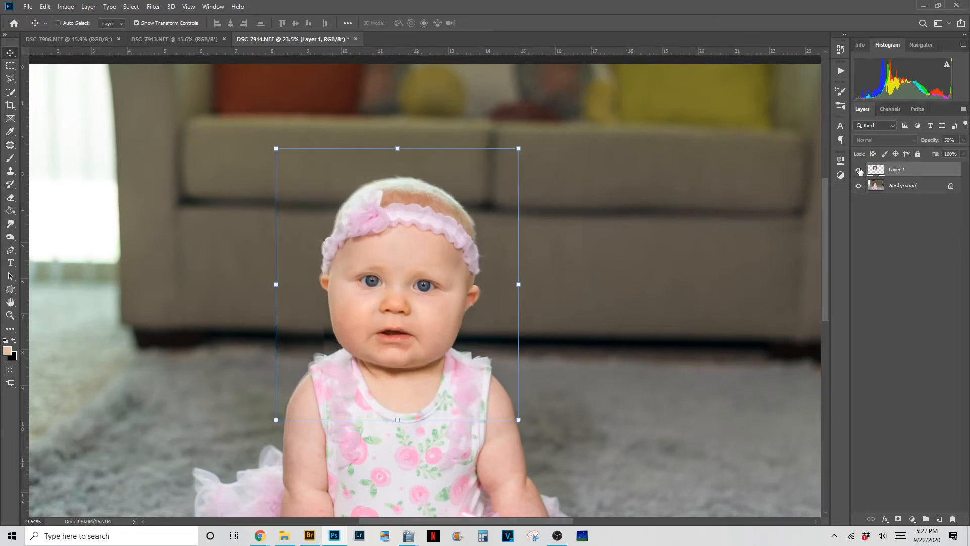
left_click(859, 170)
left_click(859, 171)
left_click(858, 170)
left_click(858, 170)
left_click(859, 170)
left_click(859, 170)
left_click(858, 170)
left_click(858, 170)
left_click(859, 170)
left_click(859, 170)
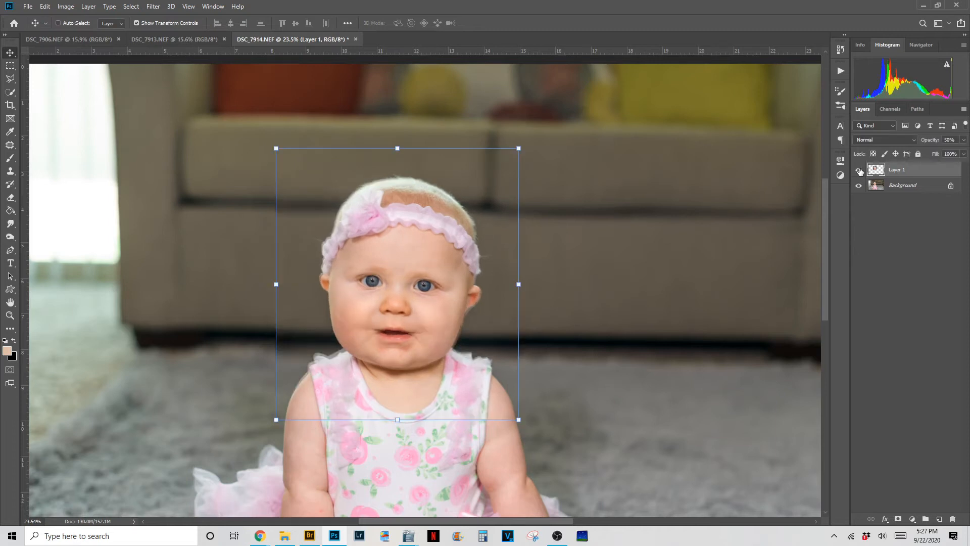
left_click(858, 170)
left_click(859, 170)
Set Layer 1's opacity to 100% and select the Background layer.
left_click(949, 140)
type("100")
key("Return")
left_click(904, 186)
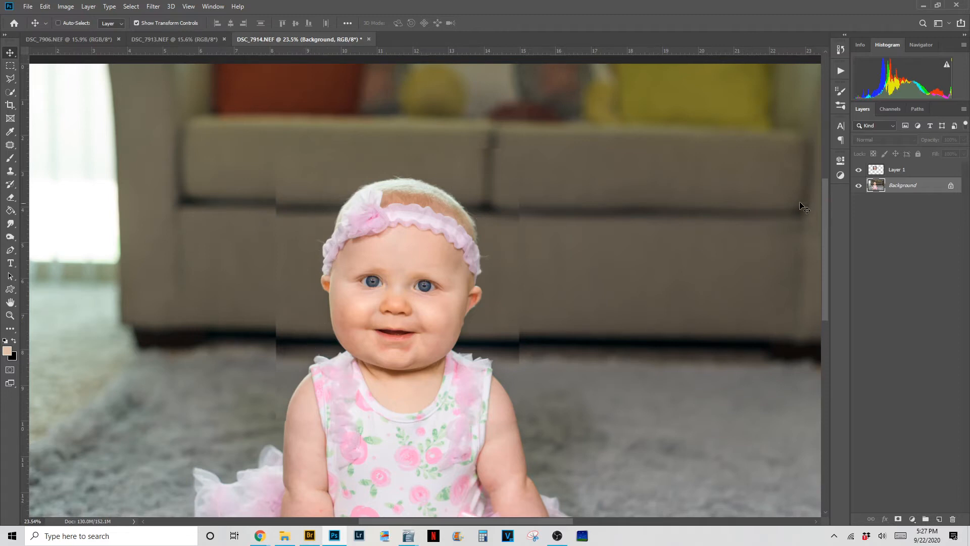
Nudge Layer 1 slightly to the left to match the arm and shoulder edges, and check the alignment on both arms.
left_click(892, 174)
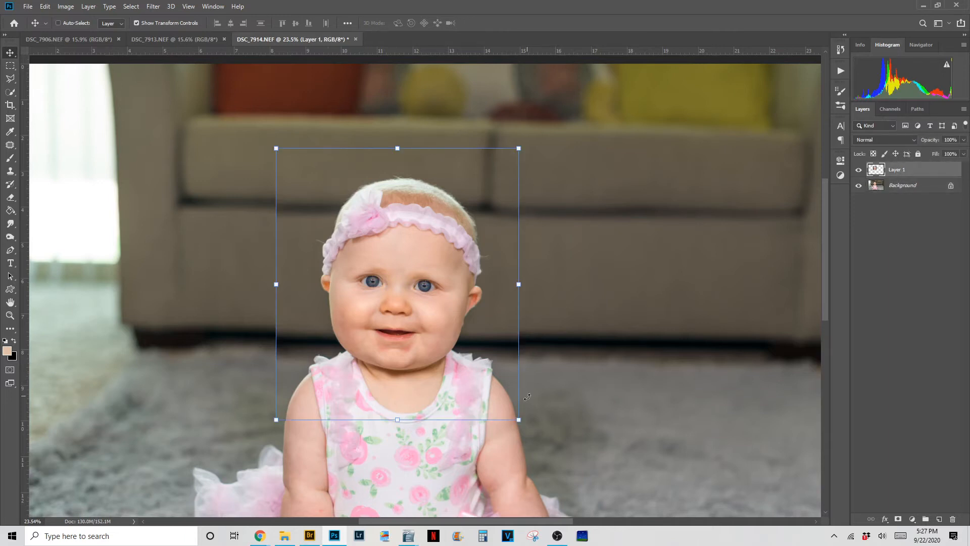
scroll(287, 421, "up", 10)
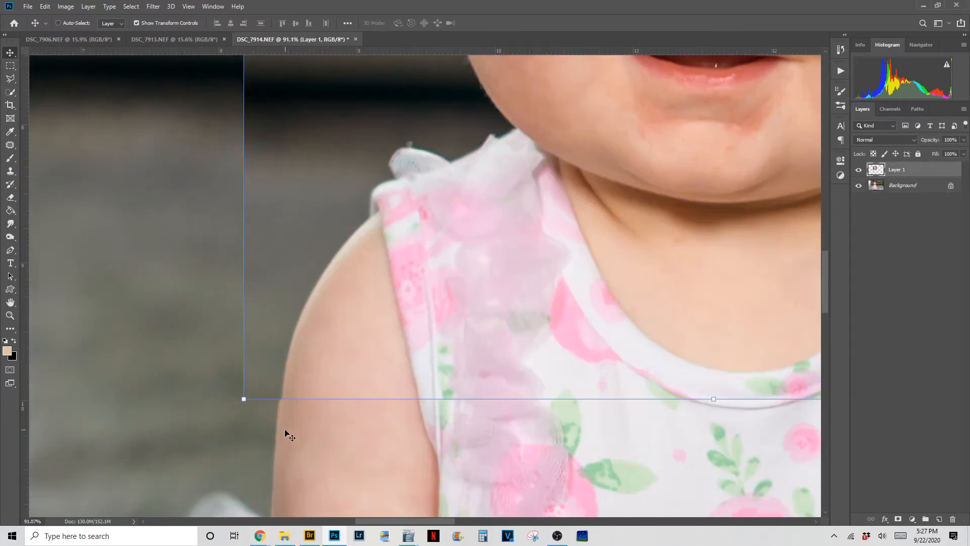
key("Left")
key("Left")
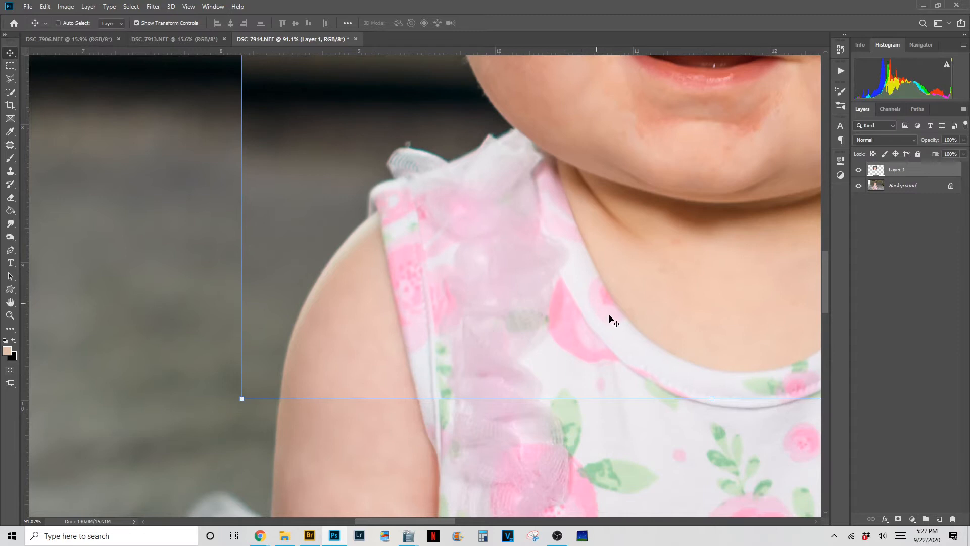
scroll(449, 364, "down", 7)
scroll(702, 361, "up", 10)
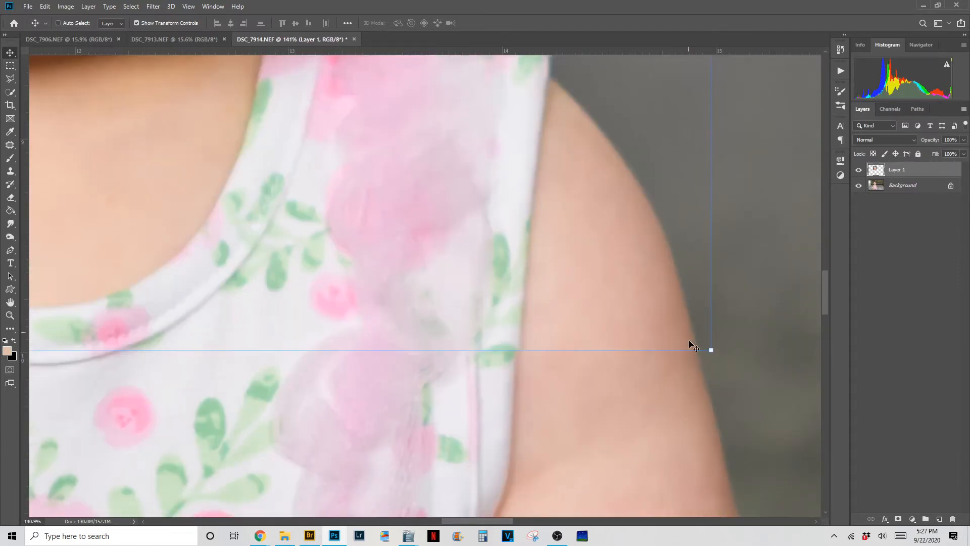
scroll(407, 337, "down", 11)
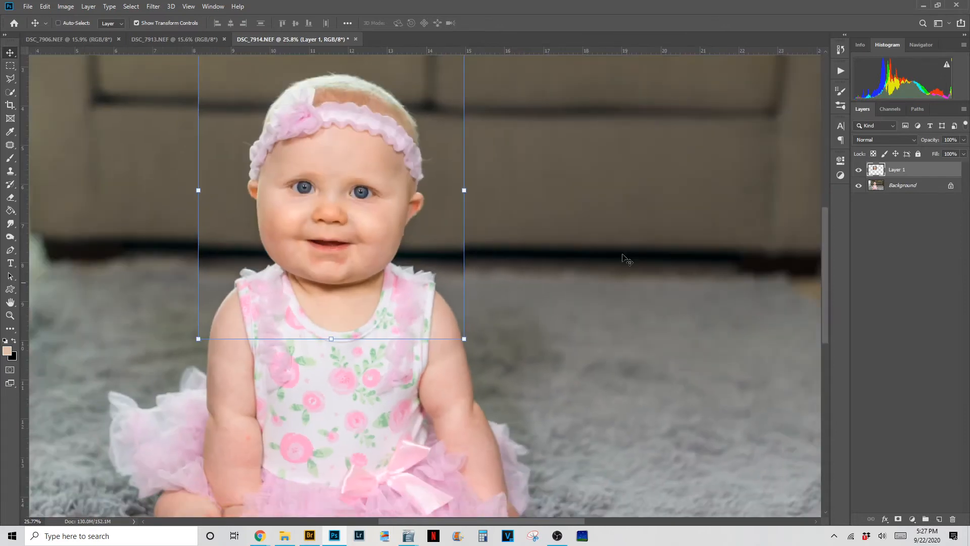
Select the Background layer and inspect the seams around the pasted head and shoulders.
left_click(907, 185)
scroll(176, 362, "down", 2)
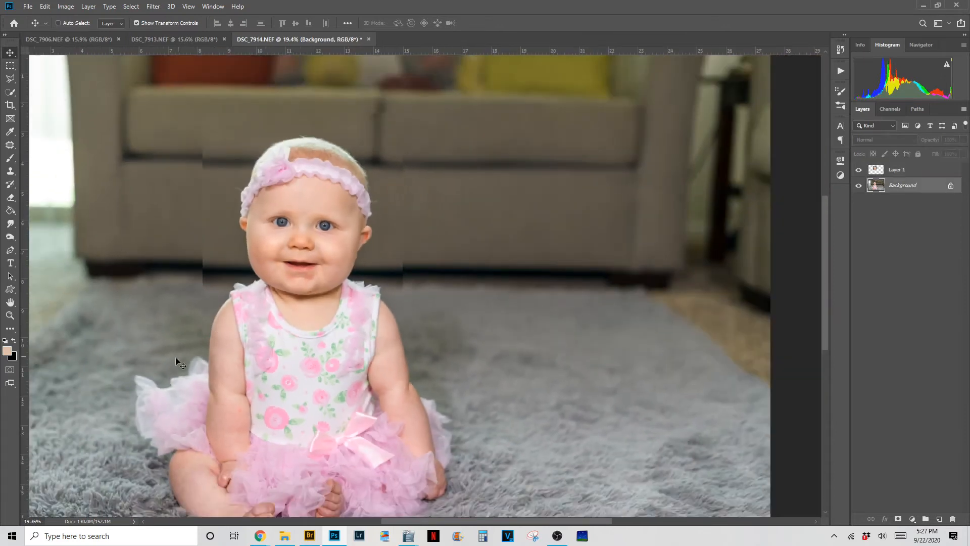
scroll(169, 362, "up", 3)
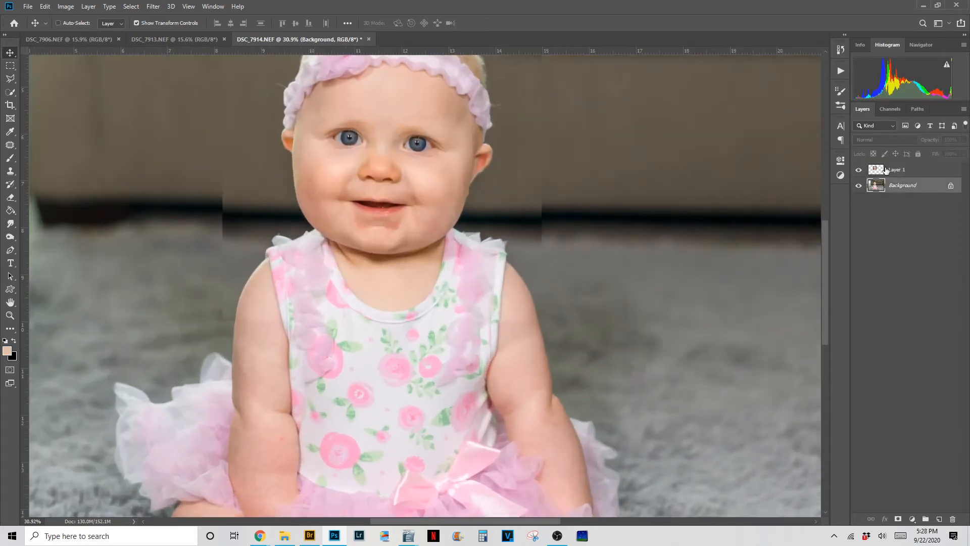
scroll(354, 180, "down", 3)
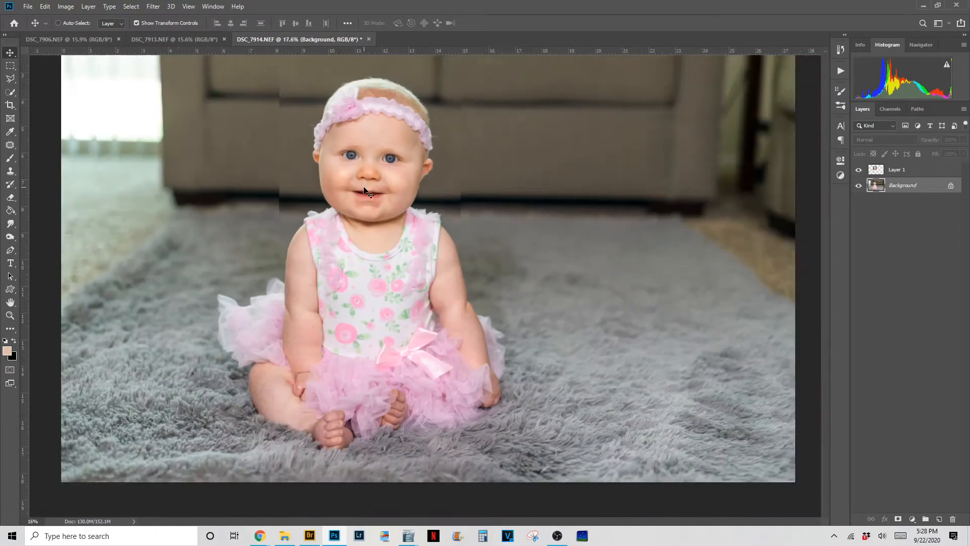
Add a white layer mask to Layer 1.
scroll(317, 101, "down", 1)
scroll(362, 108, "up", 3)
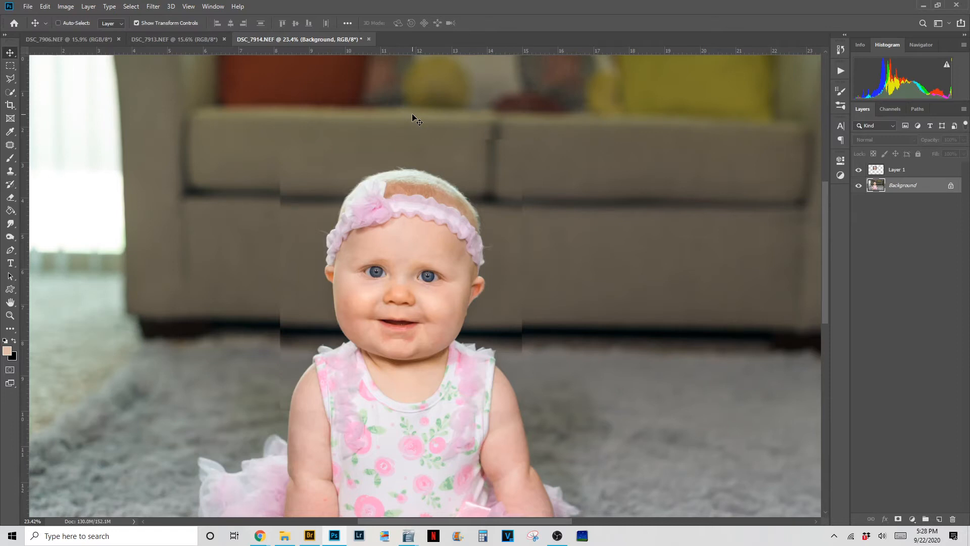
left_click(893, 174)
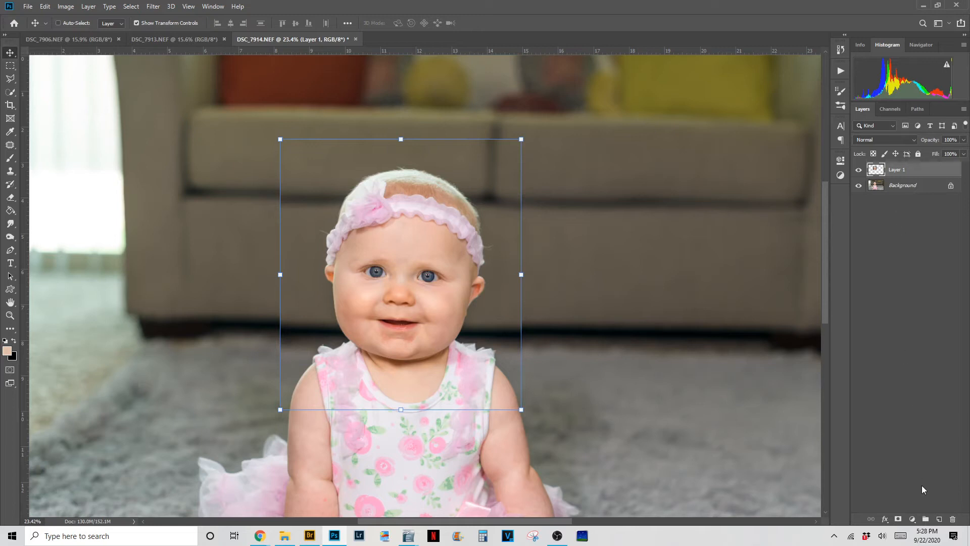
left_click(894, 522)
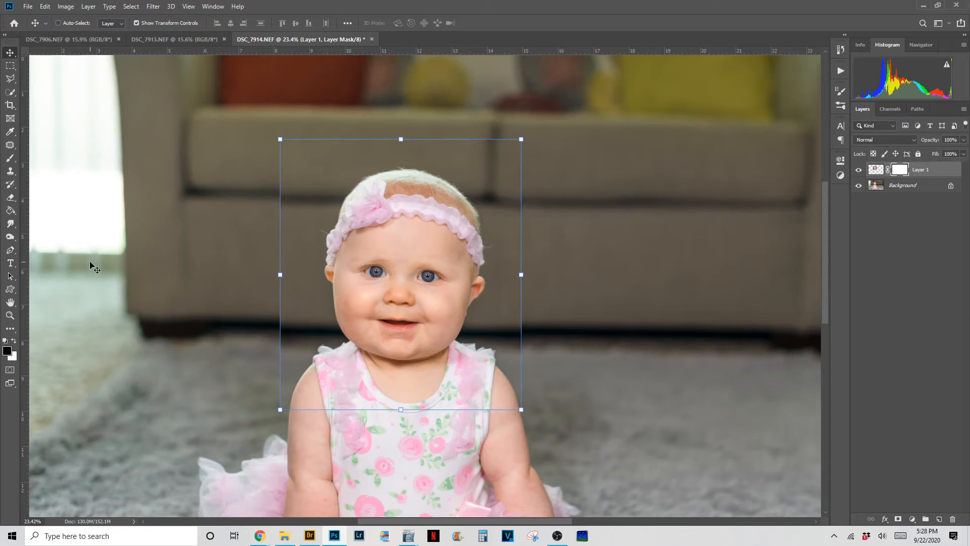
Set the Brush to 100% opacity and 100% flow, and test a black stroke on the mask over the mouth, undoing it.
key("b")
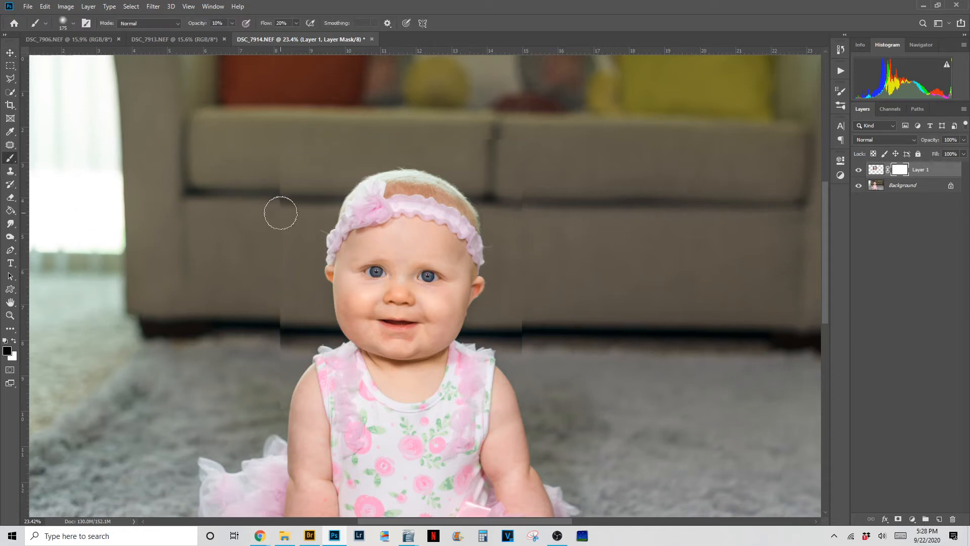
key("shift+0")
key("0")
mouse_move(403, 319)
left_mouse_down()
mouse_move(366, 331)
mouse_move(387, 334)
mouse_move(365, 333)
mouse_move(374, 315)
left_mouse_up()
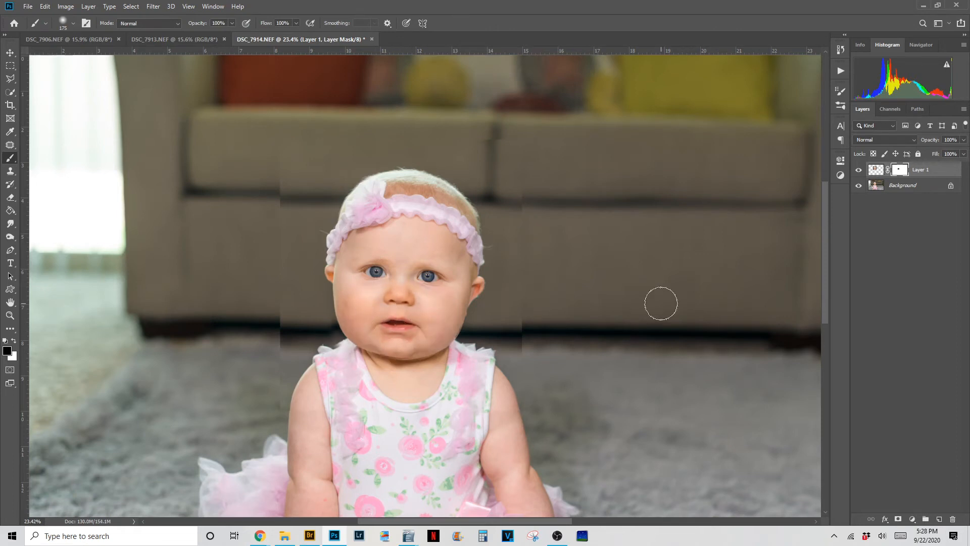
key("ctrl+z")
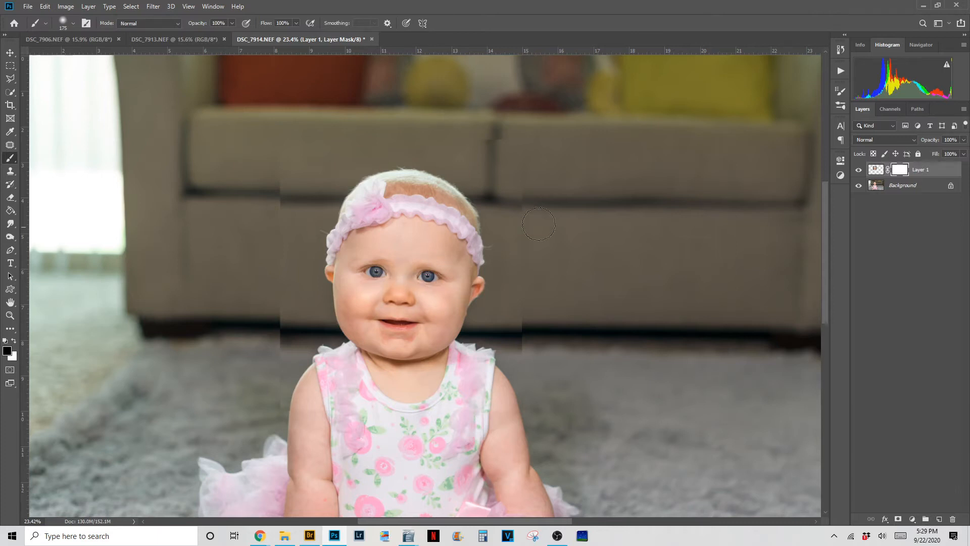
Paint black on Layer 1's mask around the head with a soft 500 px brush to hide the pasted layer's edges.
key("bracketright")
key("bracketright")
key("bracketright")
key("bracketright")
key("bracketright")
key("bracketright")
key("bracketright")
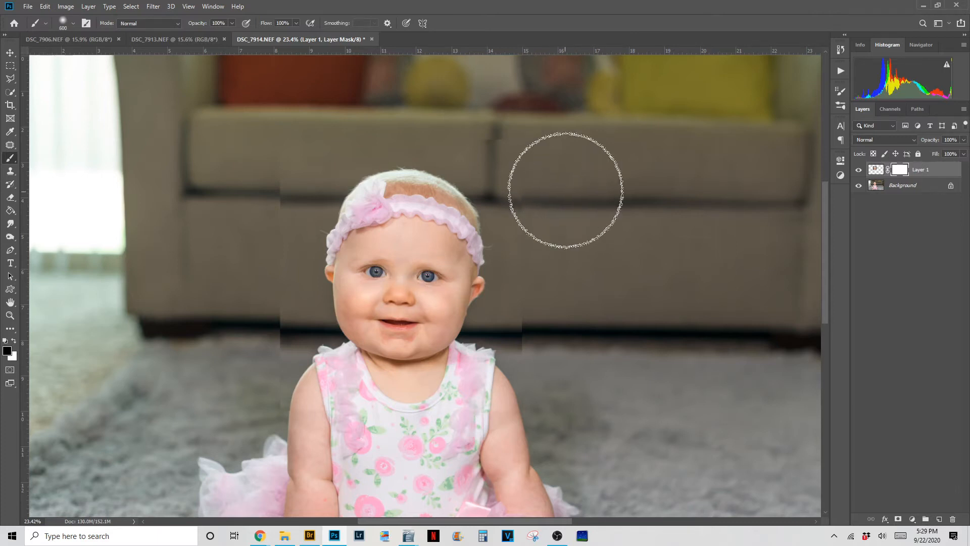
key("bracketleft")
key("bracketleft")
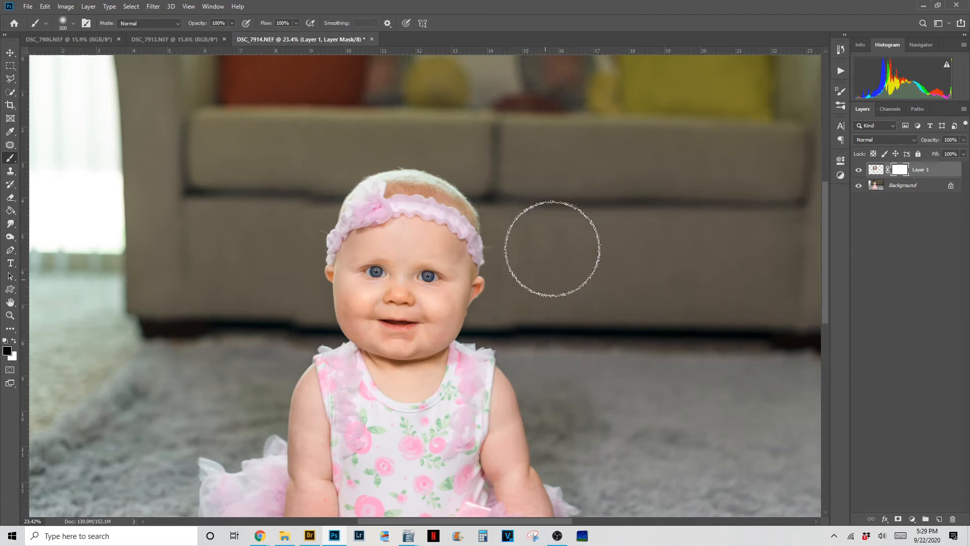
left_click_drag(547, 210, 577, 213)
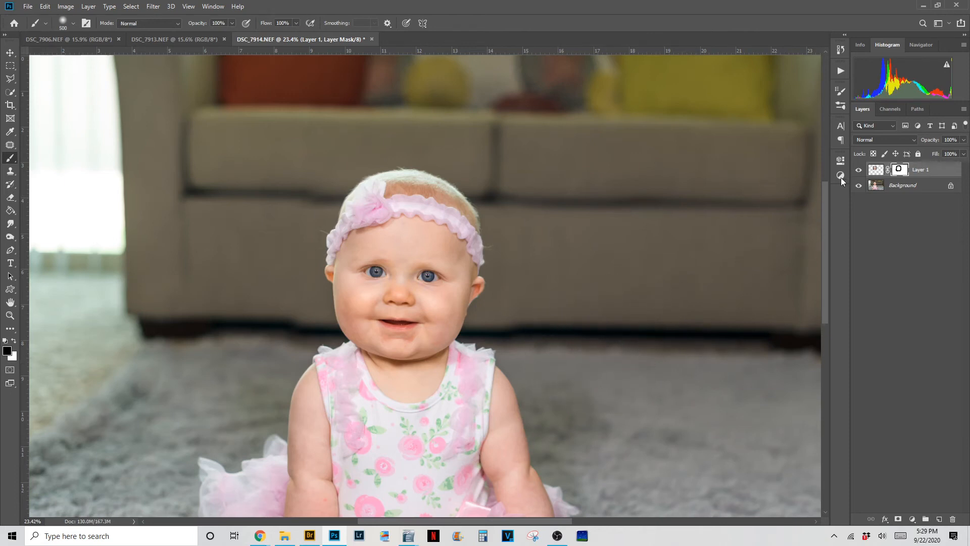
Compare the image repeatedly with Layer 1 hidden and shown to check the blend around the head and shoulders.
left_click(858, 171)
left_click(858, 172)
left_click(858, 172)
left_click(859, 171)
left_click(858, 171)
left_click(859, 171)
left_click(858, 172)
left_click(858, 172)
left_click(858, 172)
left_click(859, 172)
left_click(858, 171)
left_click(858, 172)
left_click(858, 171)
left_click(858, 171)
left_click(859, 171)
left_click(858, 172)
left_click(858, 172)
left_click(858, 171)
left_click(858, 172)
left_click(859, 172)
left_click(858, 171)
left_click(858, 171)
left_click(858, 172)
left_click(857, 172)
left_click(858, 172)
left_click(858, 173)
left_click(858, 174)
left_click(858, 172)
left_click(858, 172)
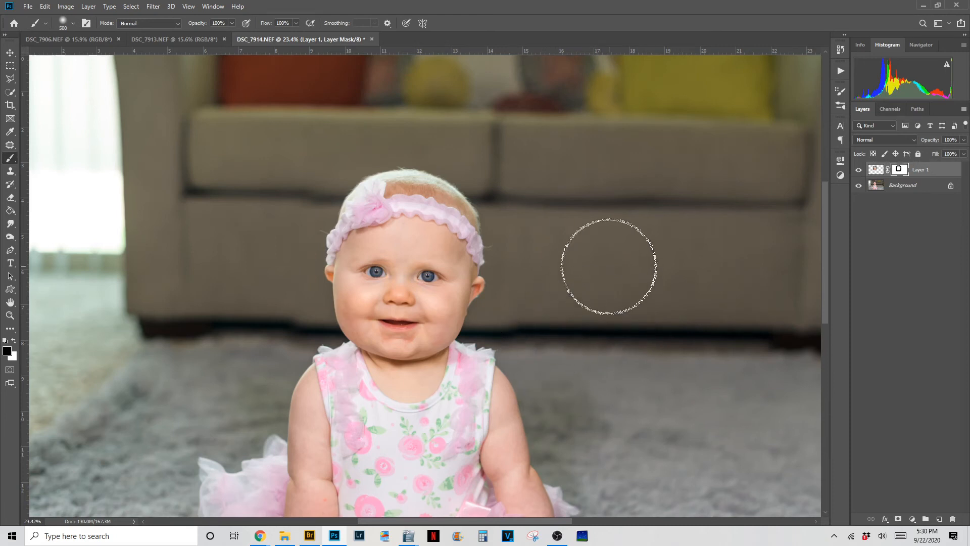
Select the baby on Layer 1's image, rather than its mask, with Select Subject.
left_click(876, 170)
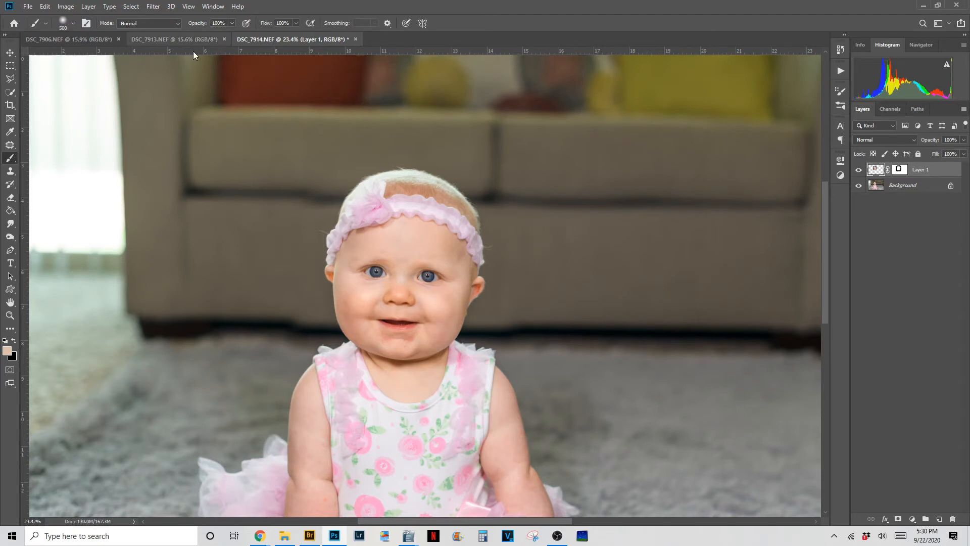
left_click(7, 93)
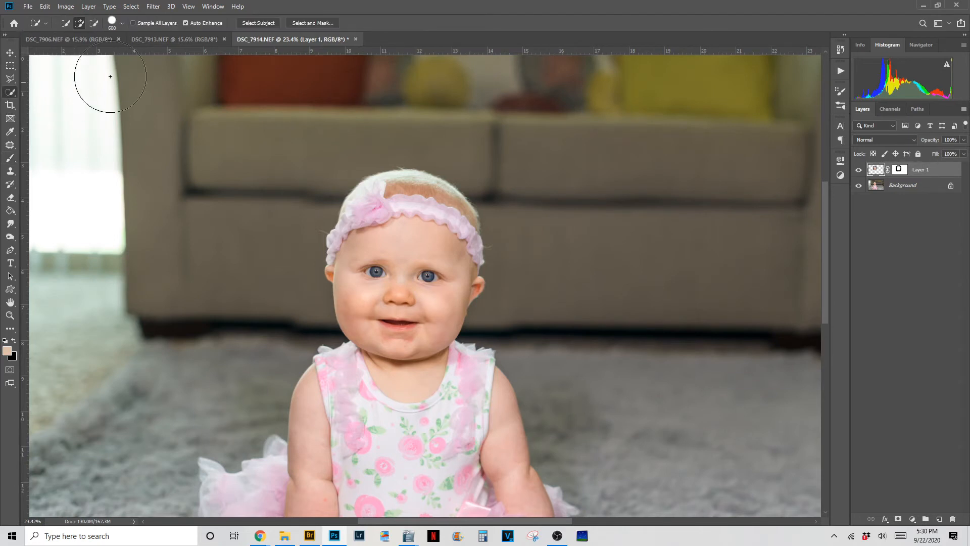
left_click(252, 22)
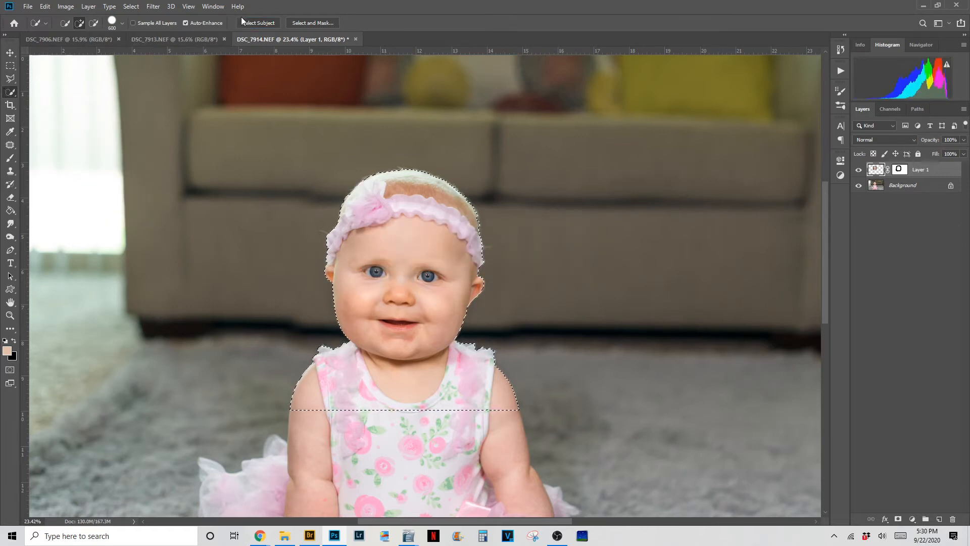
Refine the selection in Select and Mask with Smooth 5, Feather 5 px, Contrast 5% and Shift Edge -5%, and check the ear's edge.
left_click(319, 23)
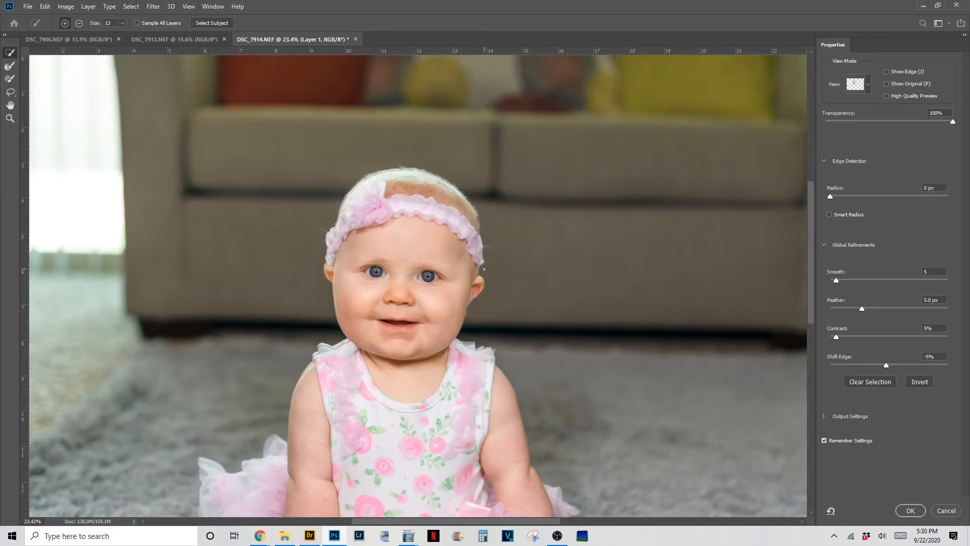
scroll(484, 269, "up", 8)
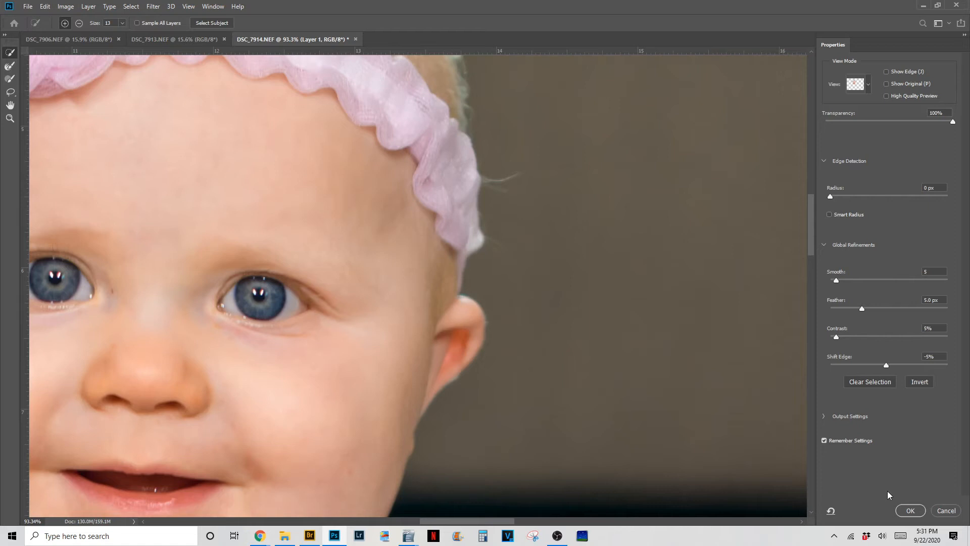
left_click(916, 511)
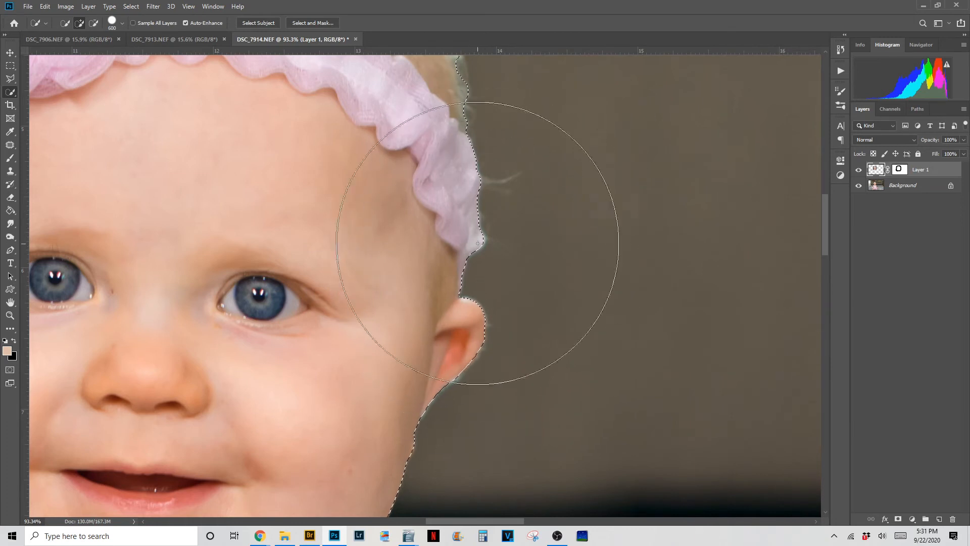
scroll(454, 314, "up", 3)
scroll(456, 313, "up", 2)
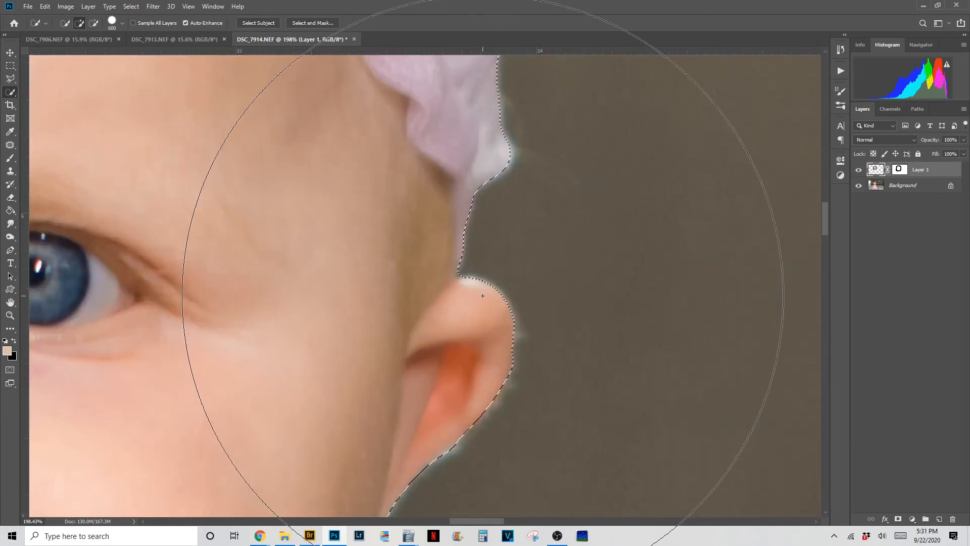
scroll(467, 268, "down", 6)
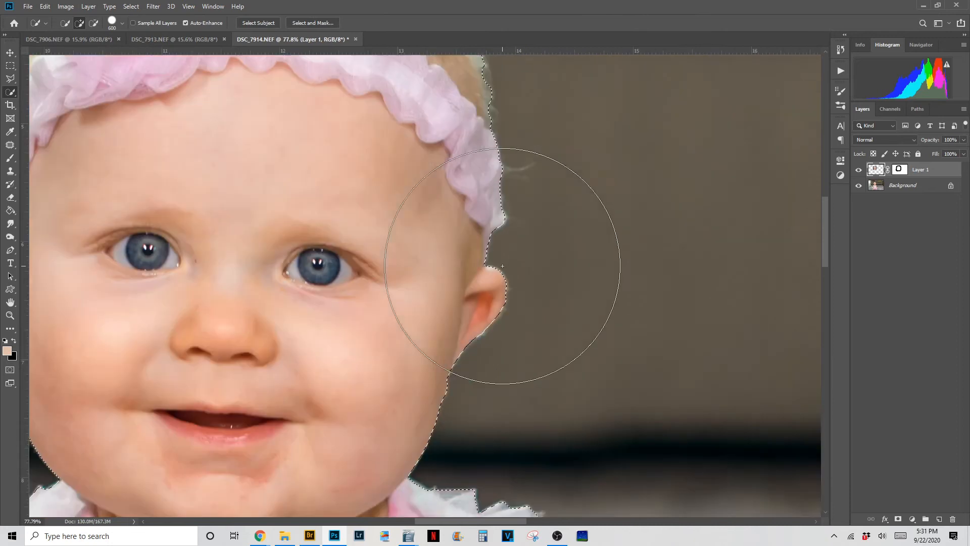
Target Layer 1's mask and invert the selection to cover everything outside the pasted head and shoulders.
left_click(899, 171)
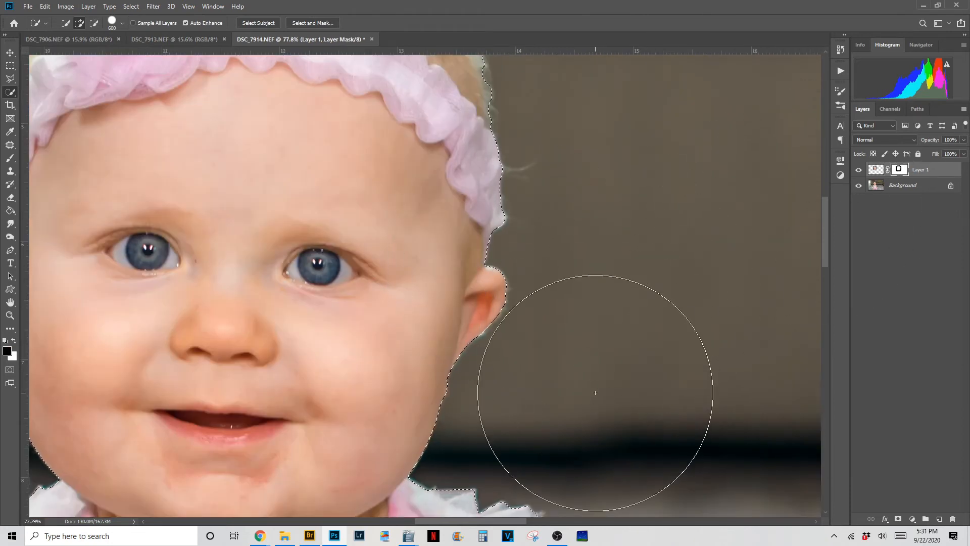
scroll(586, 389, "down", 1)
scroll(587, 389, "down", 6)
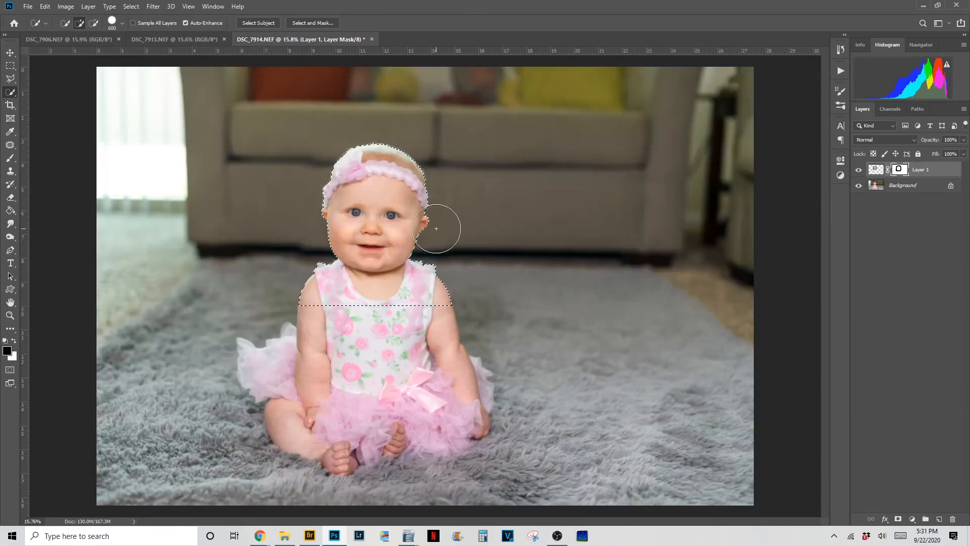
scroll(433, 232, "up", 2)
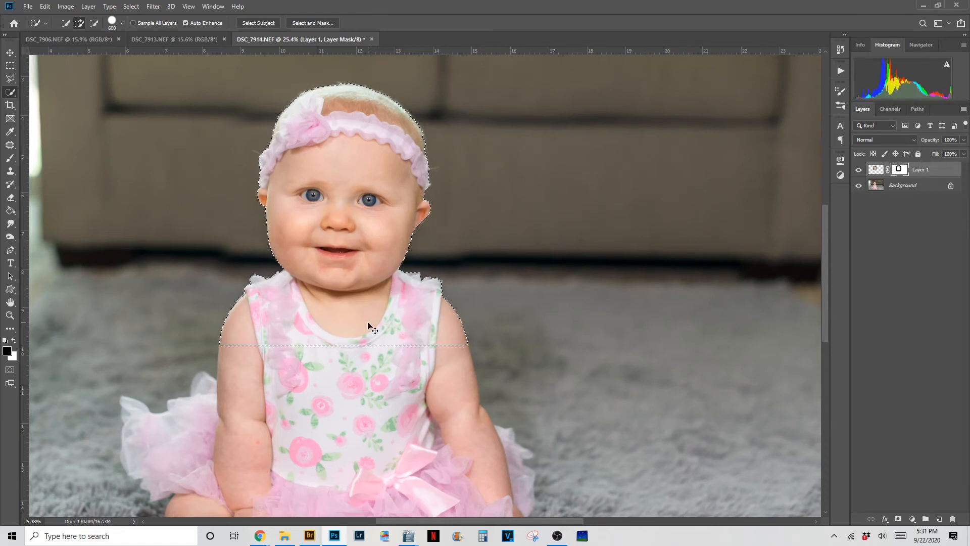
scroll(367, 322, "down", 5)
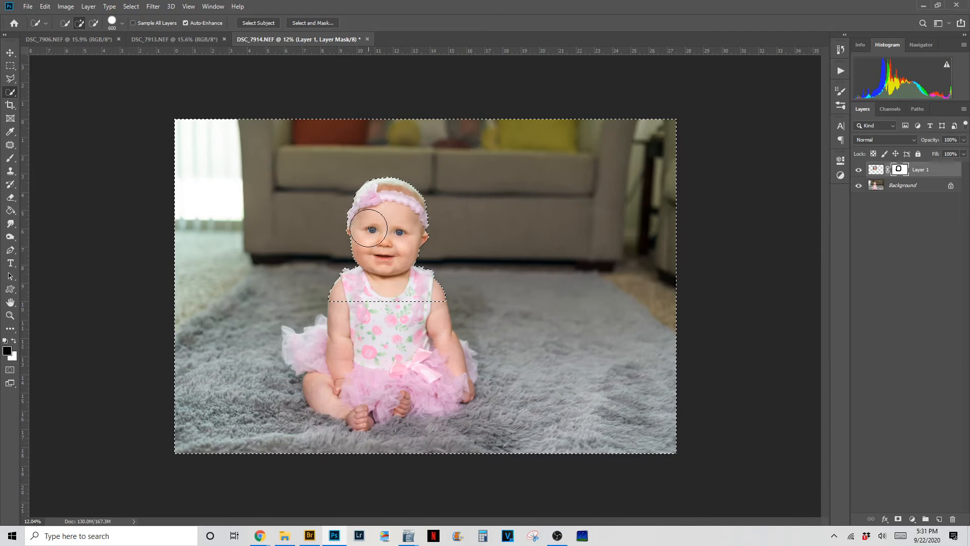
Paint black on the mask within the selection, close around the head and shoulders, with the 500 px brush, and deselect.
scroll(336, 269, "up", 1)
scroll(336, 269, "up", 5)
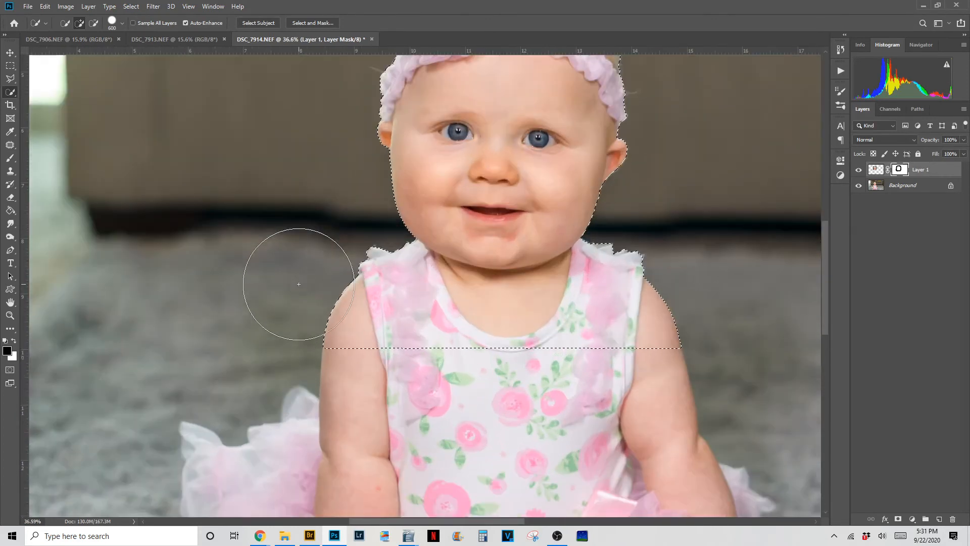
key("b")
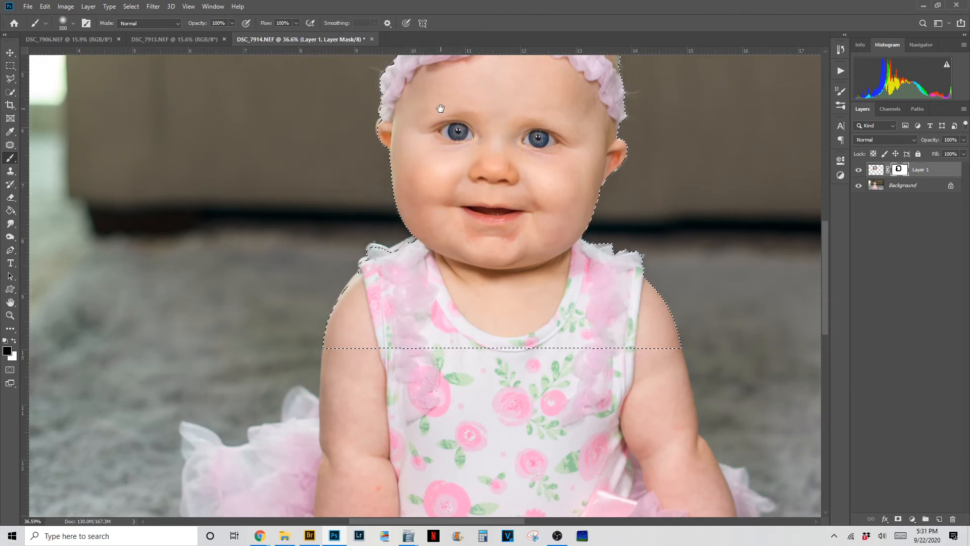
mouse_move(665, 107)
left_mouse_down()
mouse_move(663, 241)
mouse_move(647, 254)
left_mouse_up()
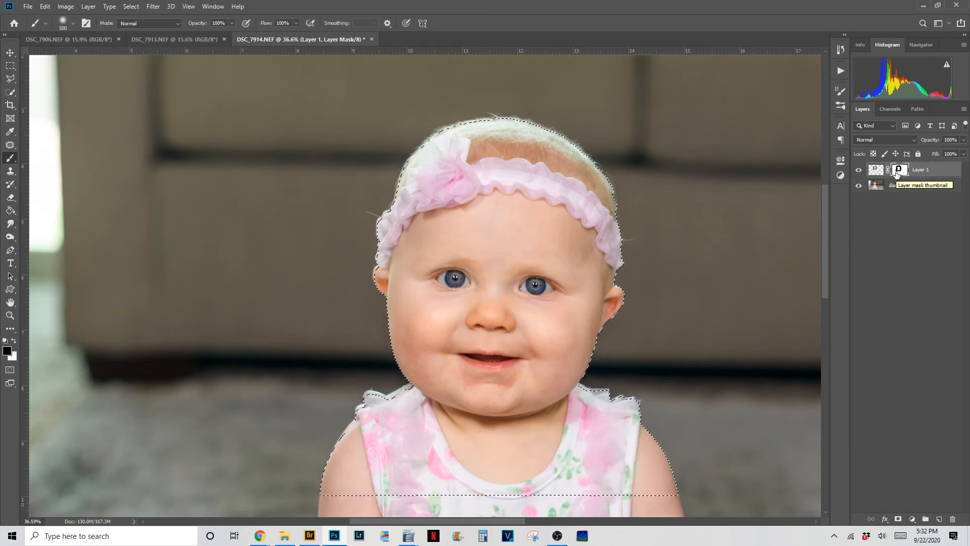
key("ctrl+d")
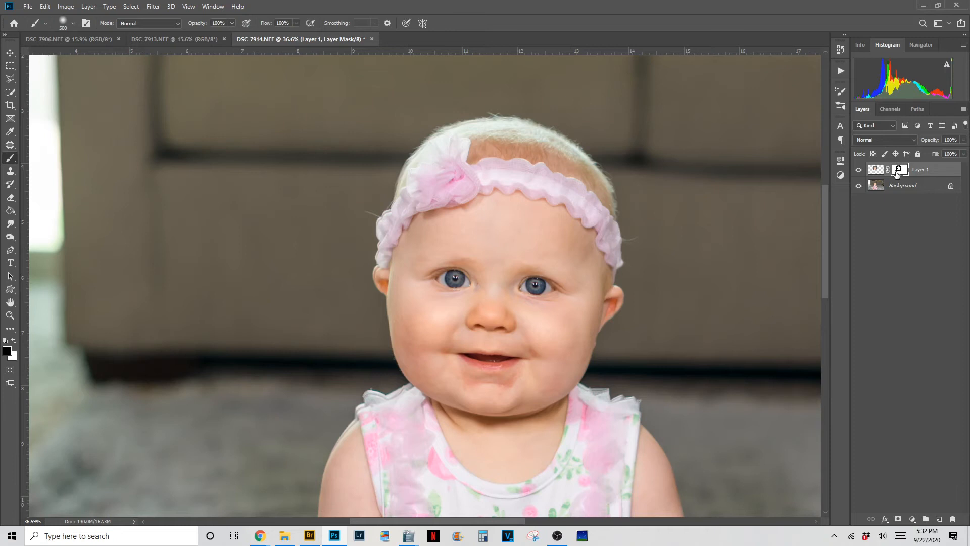
Display Layer 1's mask on its own and examine the edge of the head cutout and the surrounding black area.
left_click(899, 170, "alt")
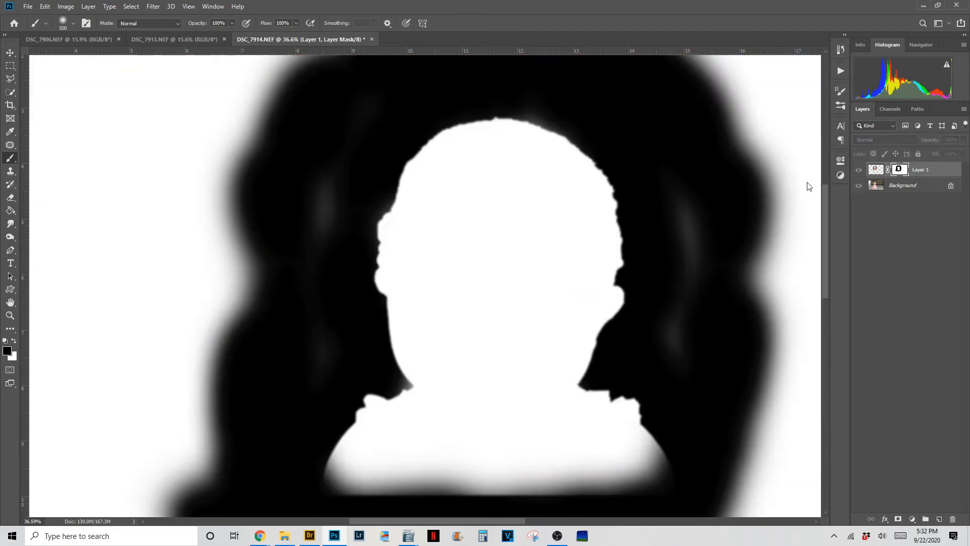
scroll(397, 319, "up", 6)
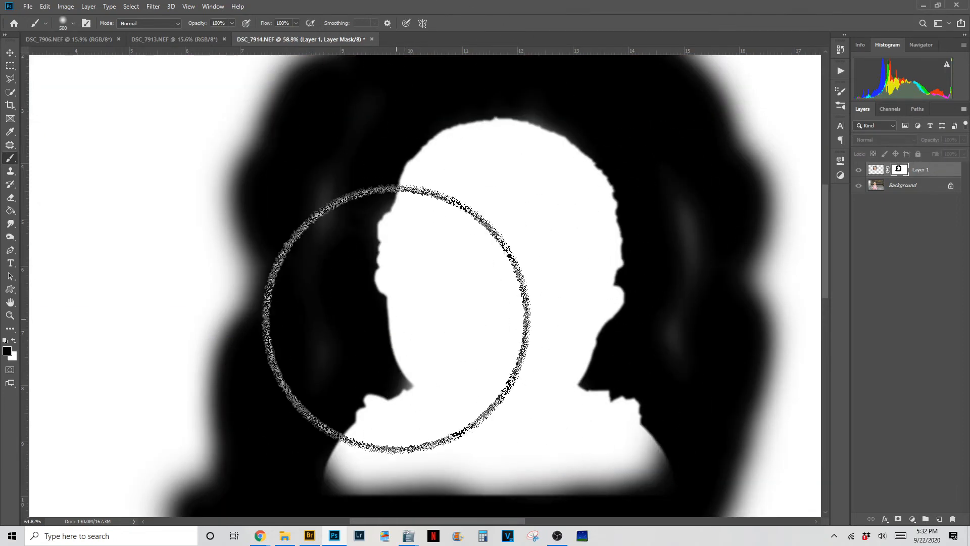
scroll(396, 318, "up", 8)
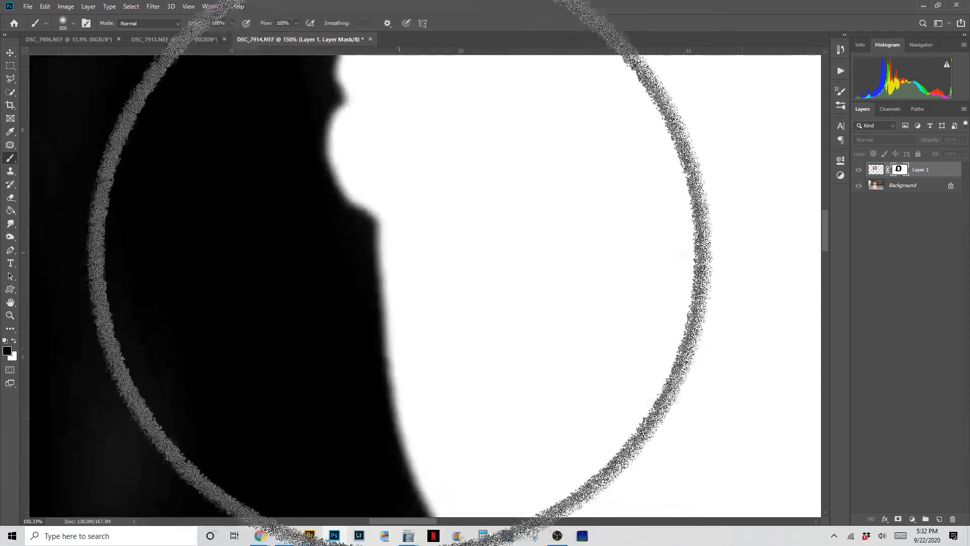
key("v")
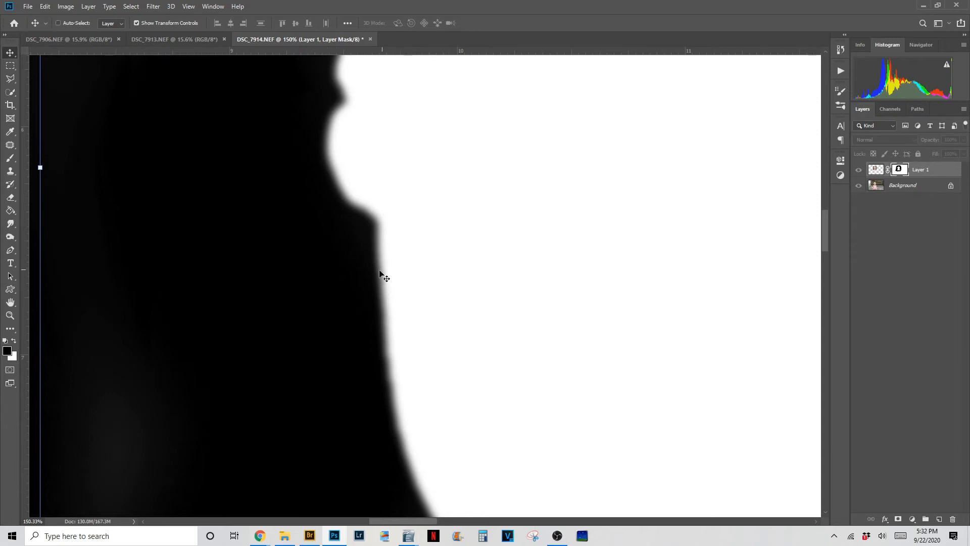
key("ctrl+0")
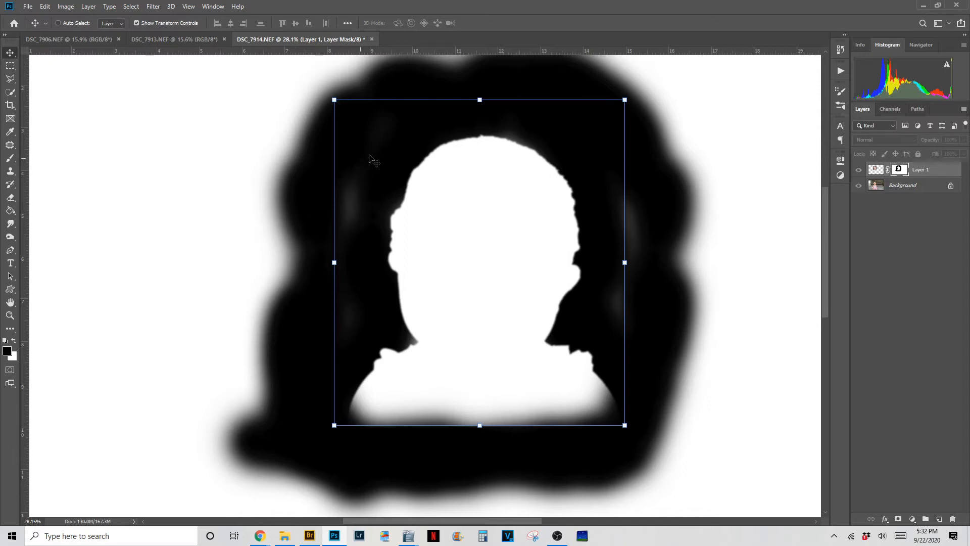
Paint black over the grey streaks on both sides of the head in the mask with a 250 px brush.
key("b")
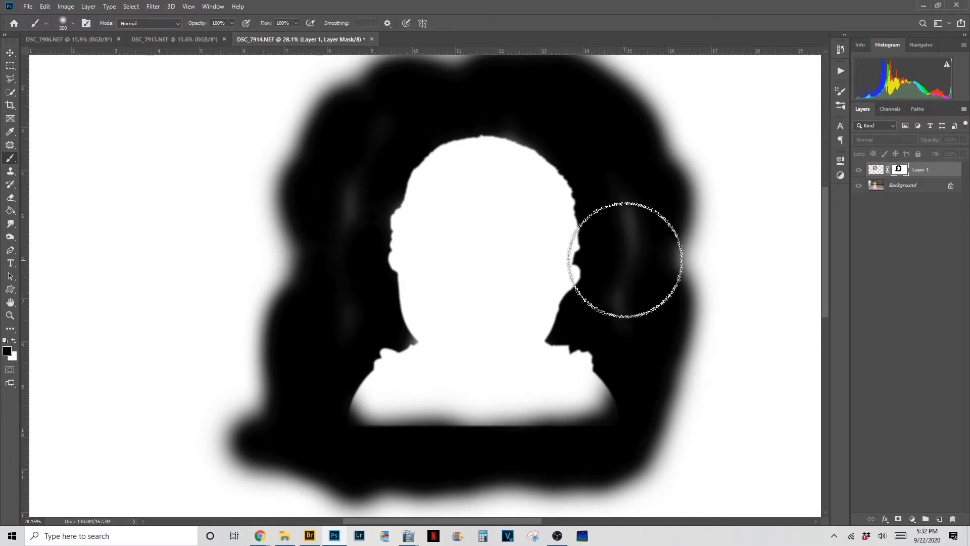
key("bracketleft")
key("bracketleft")
key("bracketleft")
mouse_move(628, 251)
left_mouse_down()
mouse_move(631, 208)
mouse_move(621, 297)
mouse_move(630, 303)
left_mouse_up()
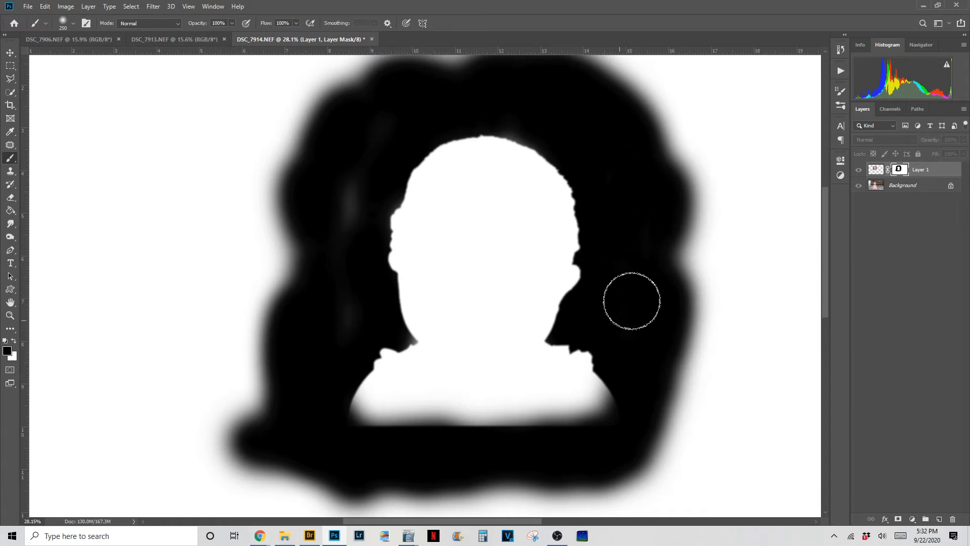
left_click_drag(353, 203, 342, 264)
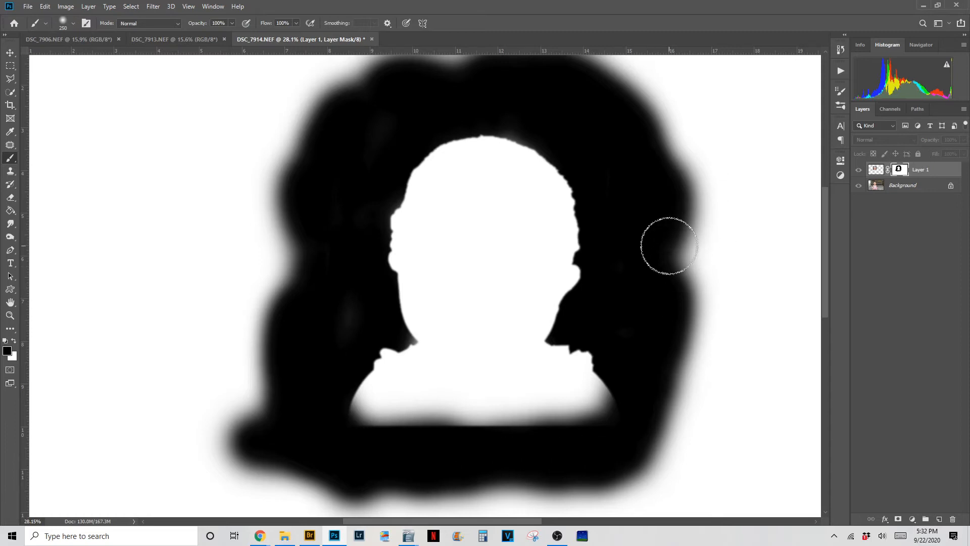
scroll(669, 245, "down", 3)
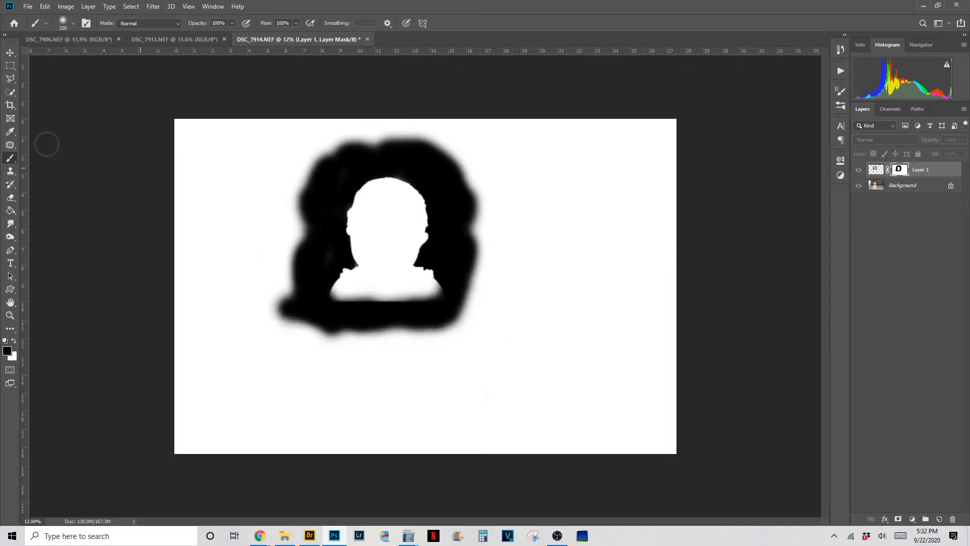
Outline the head and shoulders with the Polygonal Lasso inside the black border on the mask, and invert the selection.
left_click(10, 78)
left_click(320, 217)
left_click(342, 175)
left_click(371, 165)
left_click(414, 172)
left_click(437, 185)
left_click(442, 225)
left_click(438, 306)
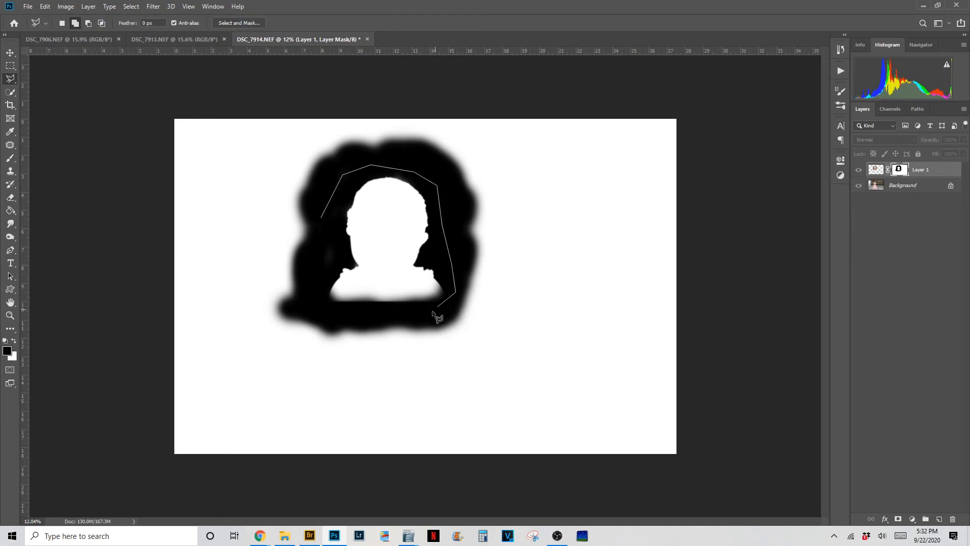
left_click(378, 313)
left_click(317, 308)
left_click(321, 221)
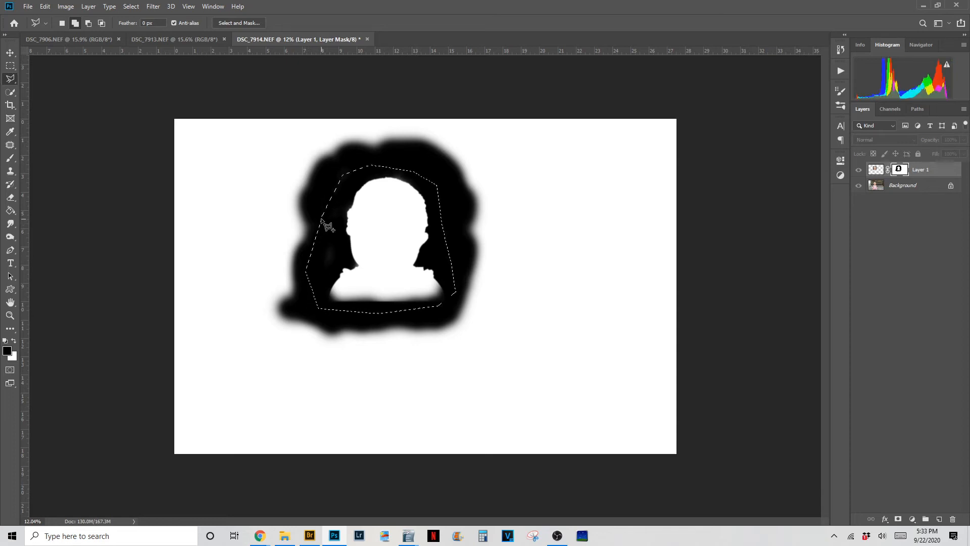
key("ctrl+shift+i")
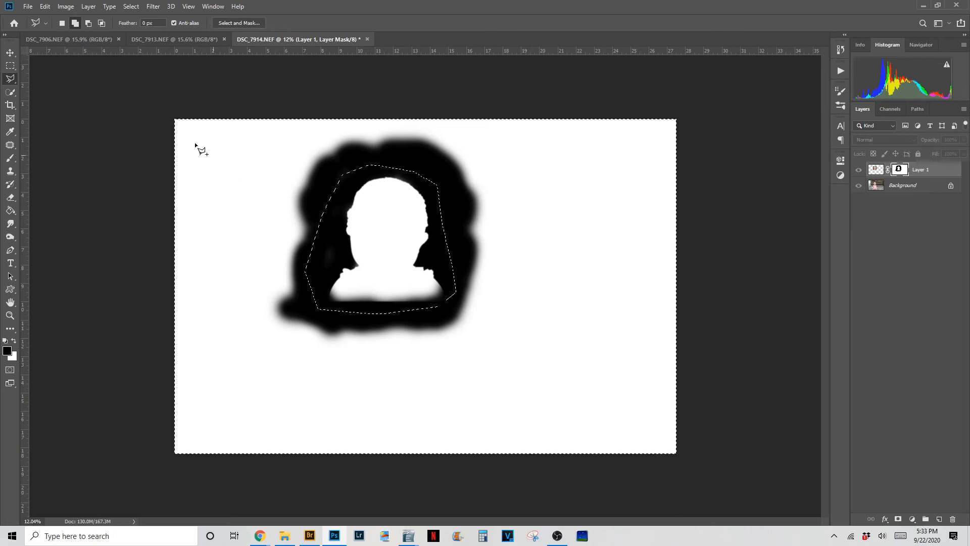
Fill the selected outer area of the mask with black using a 2200 px brush at 100% hardness, deselect, and return to the image view.
key("b")
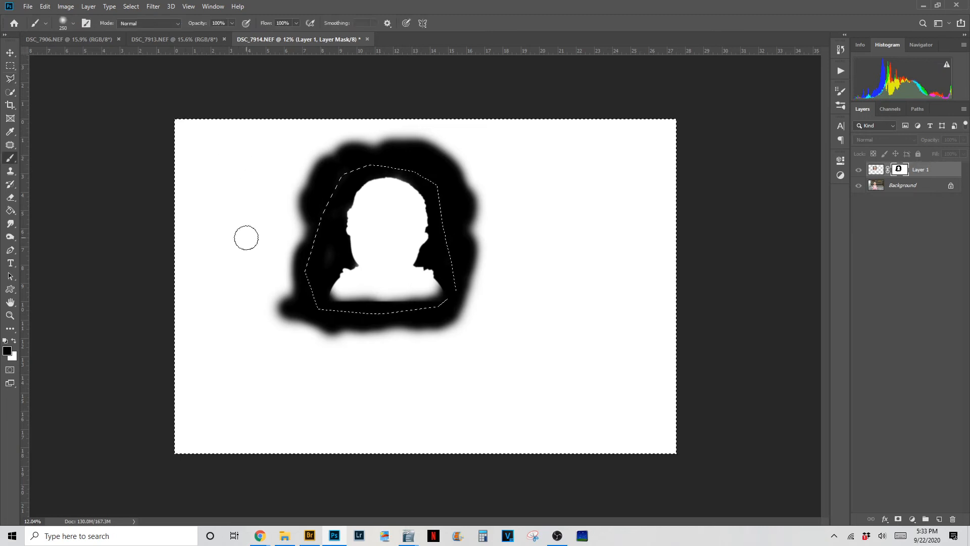
key("bracketright")
key("bracketright")
key("bracketright")
key("bracketright")
key("bracketright")
key("bracketright")
key("bracketright")
key("bracketright")
key("bracketright")
key("bracketright")
left_click(178, 24)
left_click(71, 24)
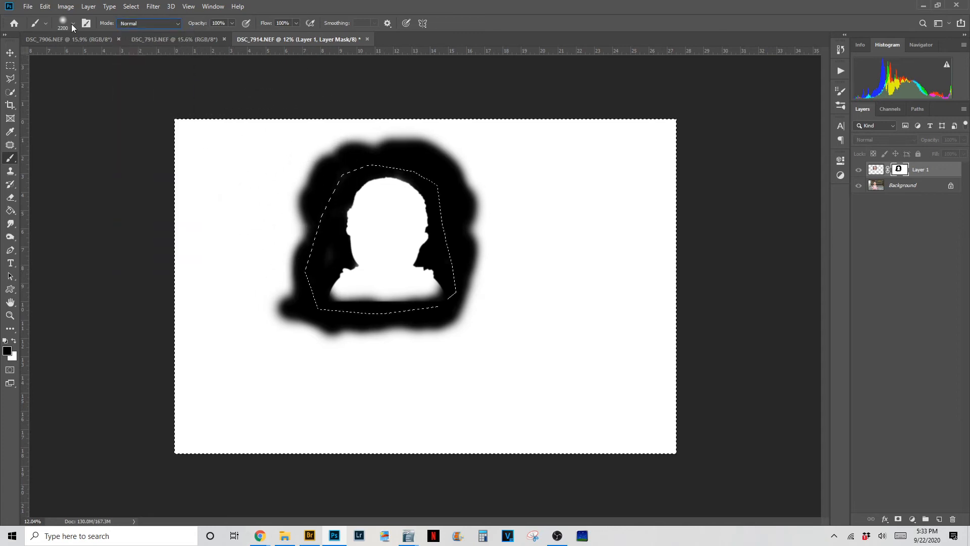
left_click(74, 23)
left_click_drag(57, 78, 141, 90)
mouse_move(296, 134)
left_mouse_down()
mouse_move(242, 251)
mouse_move(275, 353)
mouse_move(362, 387)
mouse_move(467, 327)
mouse_move(491, 179)
mouse_move(355, 106)
mouse_move(210, 117)
mouse_move(150, 183)
mouse_move(183, 448)
mouse_move(551, 454)
mouse_move(667, 383)
mouse_move(679, 180)
mouse_move(636, 75)
mouse_move(548, 97)
mouse_move(531, 154)
mouse_move(553, 337)
mouse_move(526, 410)
mouse_move(597, 197)
mouse_move(602, 128)
left_mouse_up()
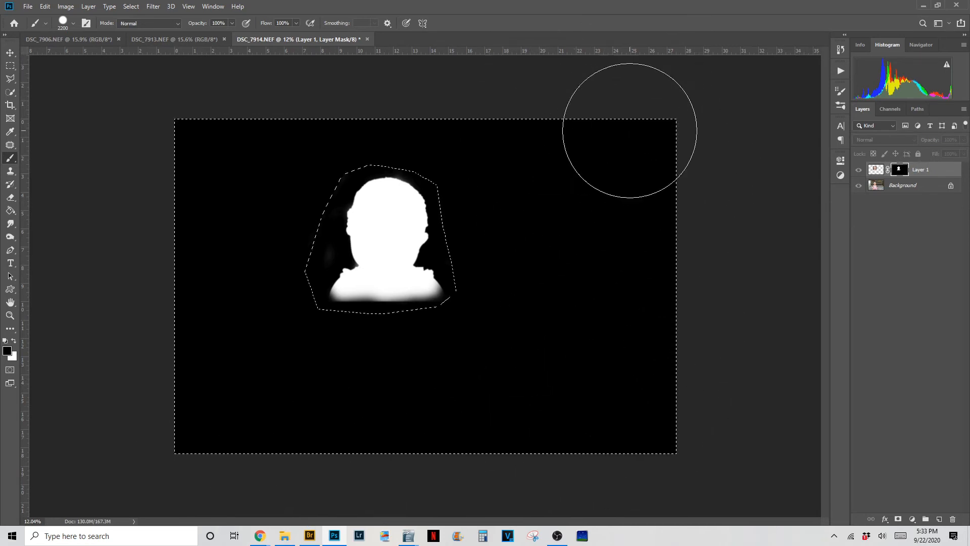
key("ctrl+d")
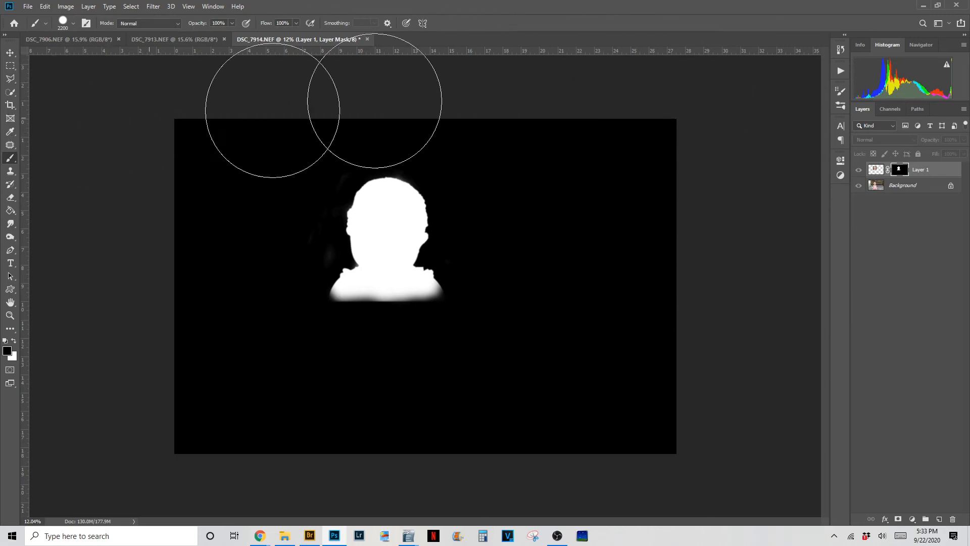
left_click(897, 170, "alt")
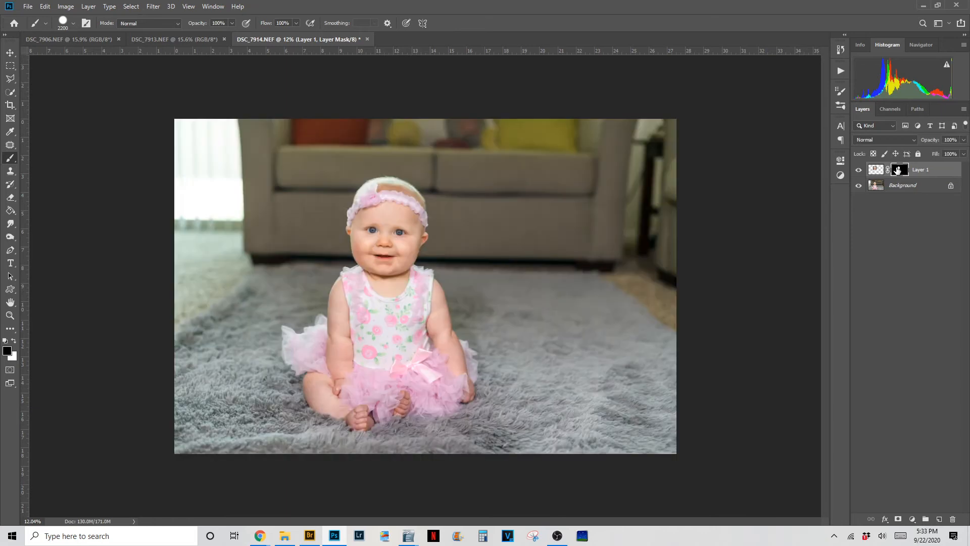
Set the brush to 250 px with 0% hardness for close work on the head.
scroll(353, 247, "up", 3)
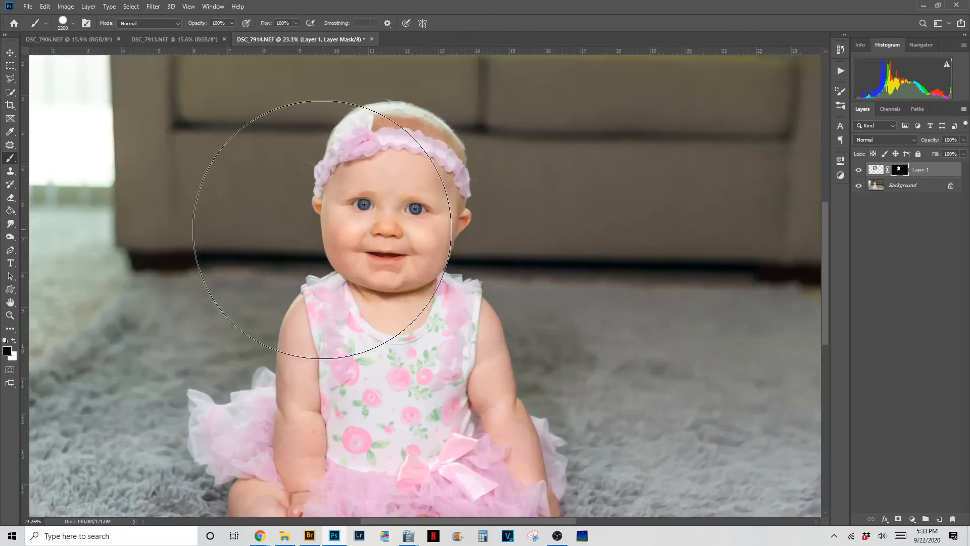
scroll(322, 229, "up", 2)
key("bracketleft")
key("bracketleft")
key("bracketleft")
key("bracketleft")
key("bracketleft")
key("bracketleft")
key("bracketleft")
key("bracketleft")
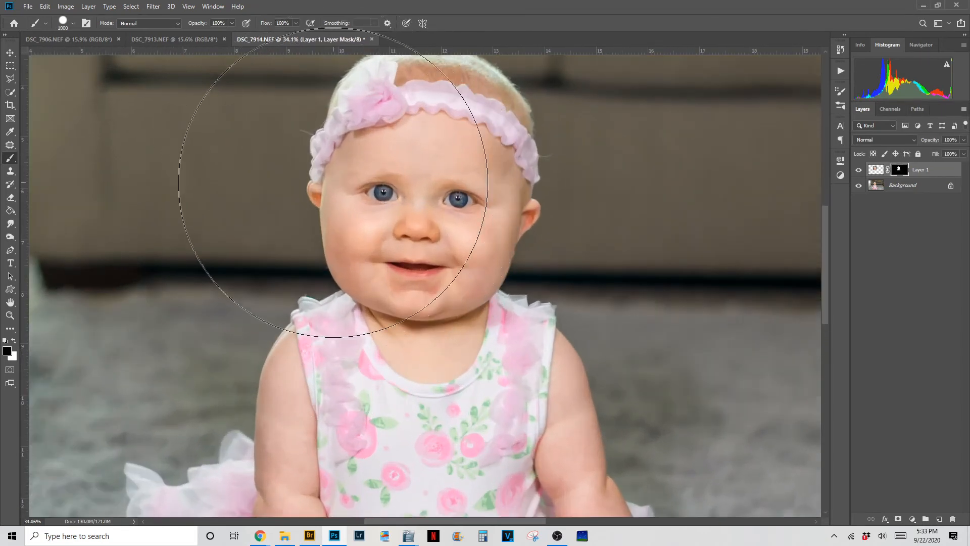
key("bracketleft")
key("bracketleft")
key("bracketleft")
key("bracketleft")
key("bracketleft")
key("bracketleft")
key("bracketleft")
key("bracketleft")
key("bracketleft")
key("bracketleft")
key("bracketleft")
key("bracketleft")
key("bracketleft")
key("bracketleft")
key("bracketleft")
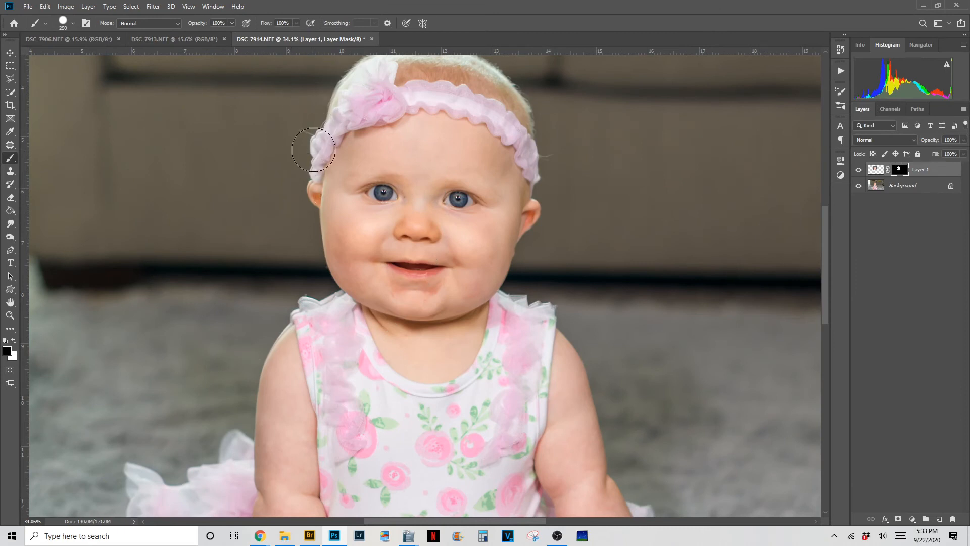
left_click(74, 23)
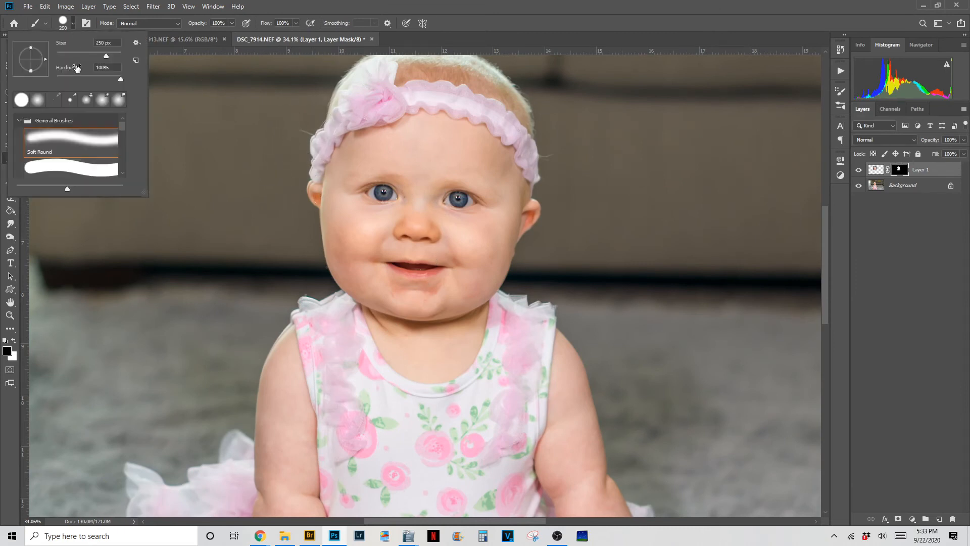
left_click(74, 24)
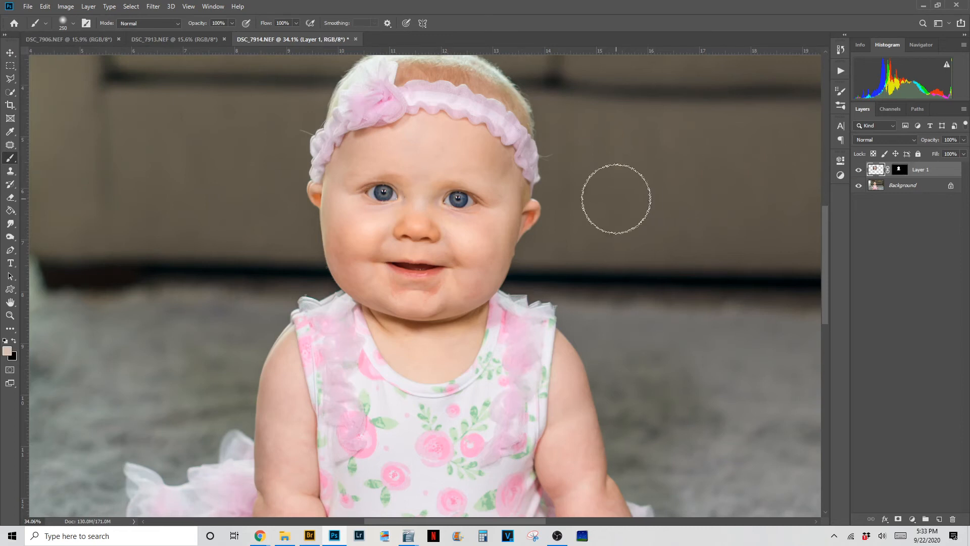
Nudge Layer 1's image slightly up and left so the smiling face lines up with the original head.
key("v")
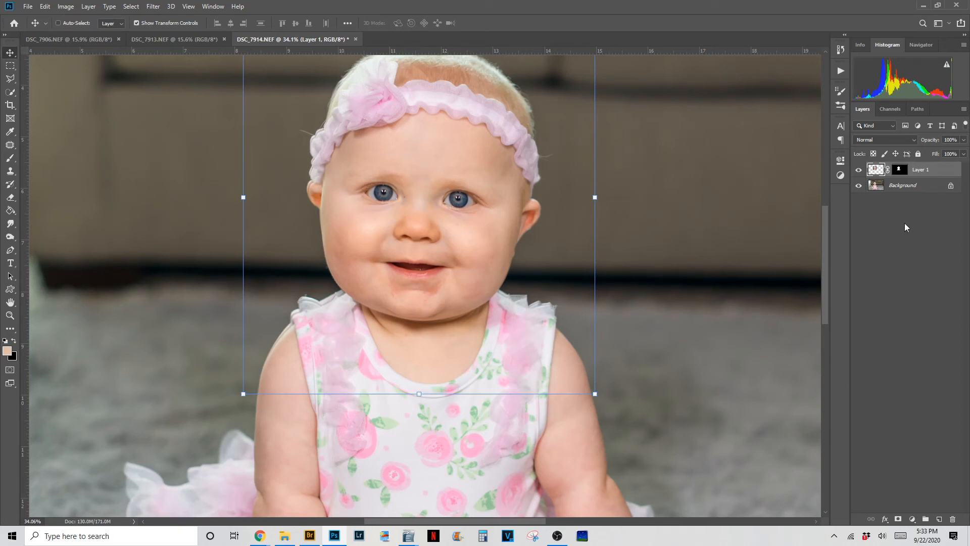
left_click_drag(826, 231, 826, 218)
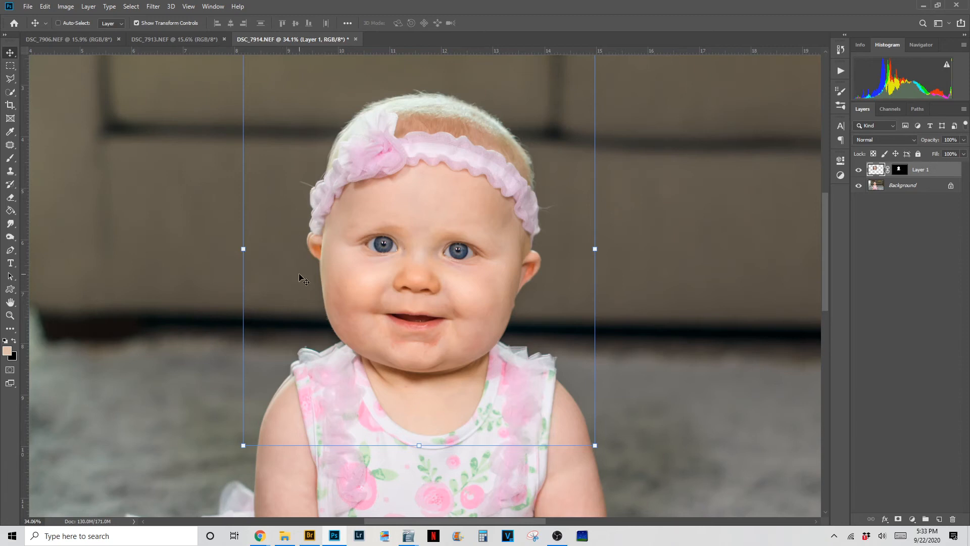
key("Up")
key("Up")
key("Up")
key("Up")
key("Up")
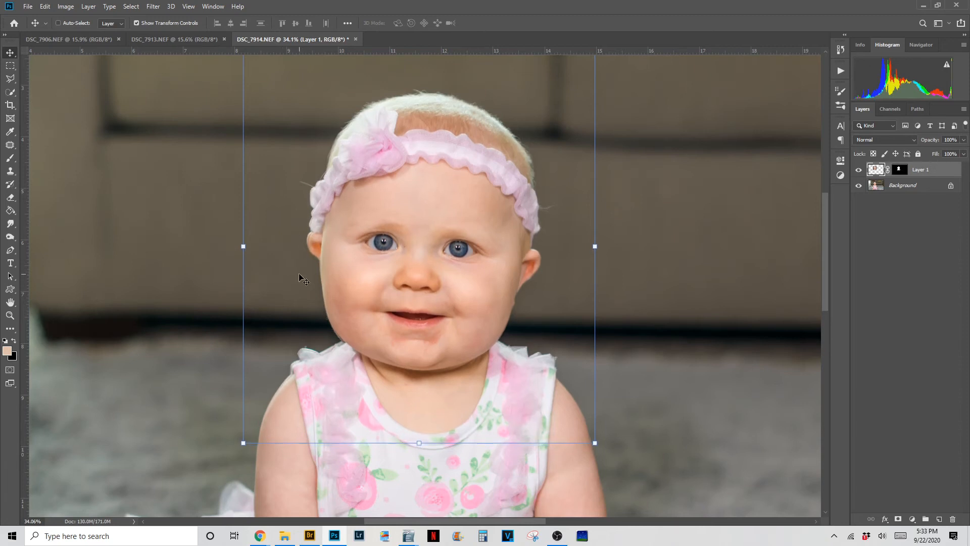
key("Up")
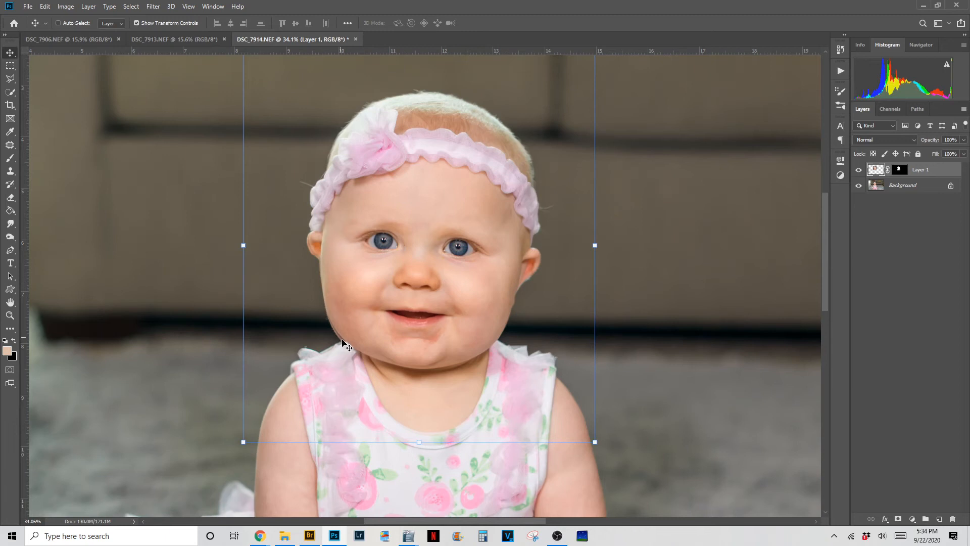
key("Left")
key("Left")
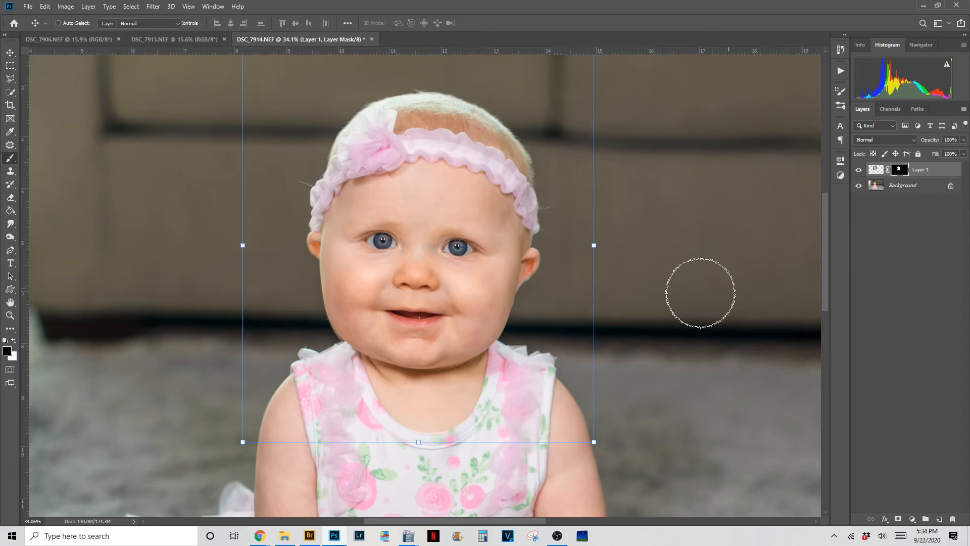
Paint black on Layer 1's mask around the face, over the ears, headband and neck, with the soft 250 px brush.
left_click(72, 23)
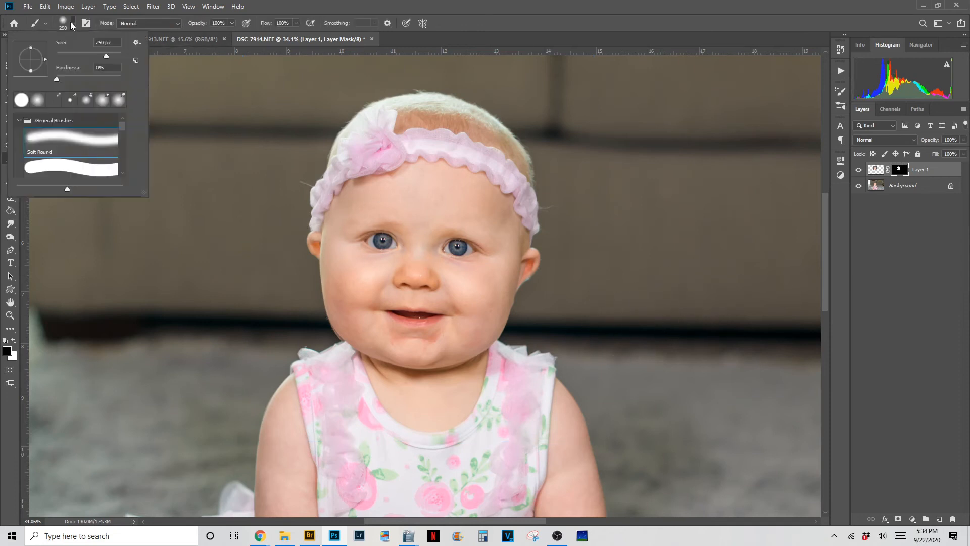
left_click(73, 24)
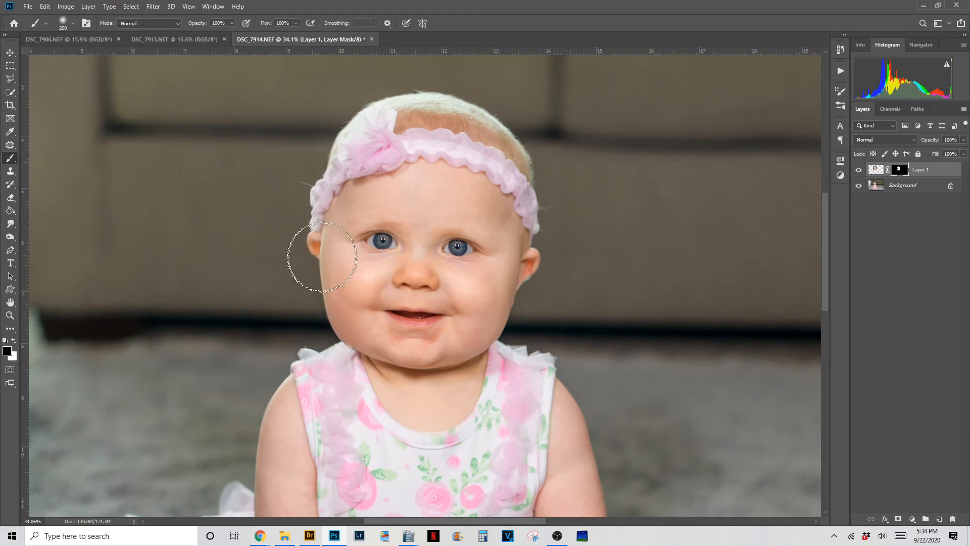
mouse_move(315, 208)
left_mouse_down()
mouse_move(353, 164)
mouse_move(389, 157)
mouse_move(340, 164)
mouse_move(432, 154)
mouse_move(423, 155)
mouse_move(463, 172)
mouse_move(506, 179)
mouse_move(500, 172)
mouse_move(540, 221)
mouse_move(539, 211)
mouse_move(540, 267)
mouse_move(505, 363)
mouse_move(451, 391)
mouse_move(474, 382)
mouse_move(411, 395)
mouse_move(423, 392)
mouse_move(346, 361)
mouse_move(365, 367)
mouse_move(341, 341)
mouse_move(371, 371)
mouse_move(427, 387)
mouse_move(498, 384)
mouse_move(509, 329)
mouse_move(550, 268)
left_mouse_up()
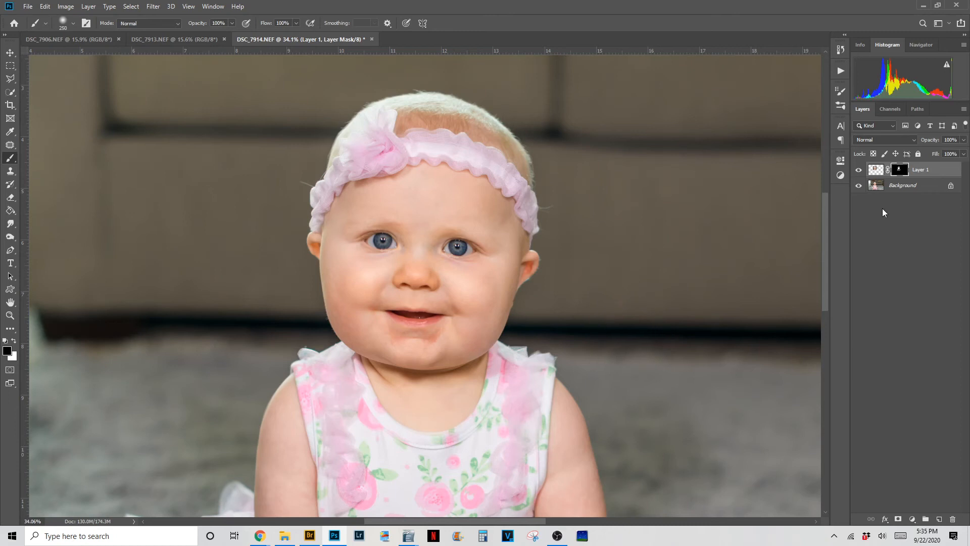
Display the mask alone, paint black over the leftover white hair and shoulder areas so only the face stays white, and return to the image.
left_click(899, 170, "alt")
mouse_move(548, 177)
left_mouse_down()
mouse_move(502, 150)
mouse_move(396, 146)
mouse_move(332, 163)
mouse_move(281, 191)
left_mouse_up()
key("bracketright")
key("bracketright")
key("bracketright")
key("bracketright")
key("bracketright")
left_click_drag(289, 79, 381, 65)
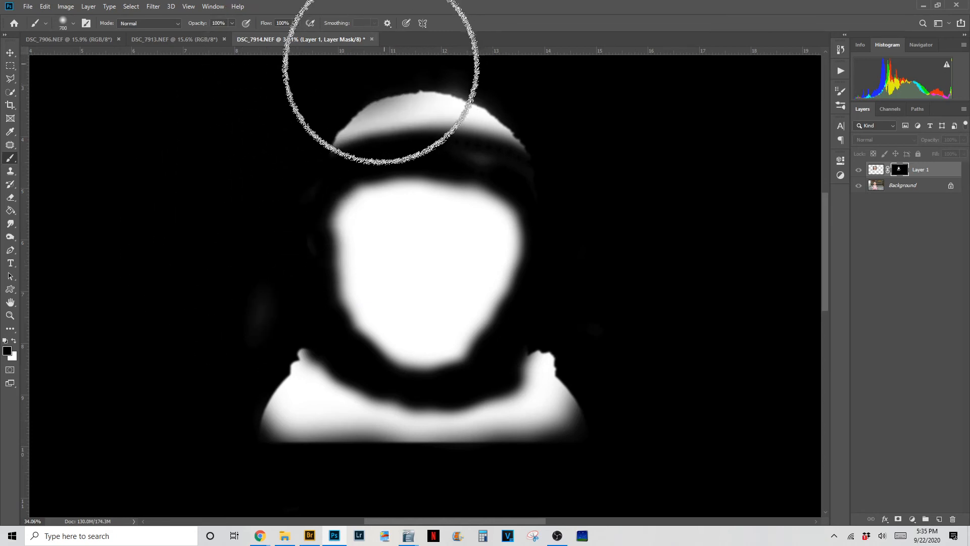
key("bracketleft")
key("bracketleft")
key("bracketleft")
key("bracketleft")
key("bracketleft")
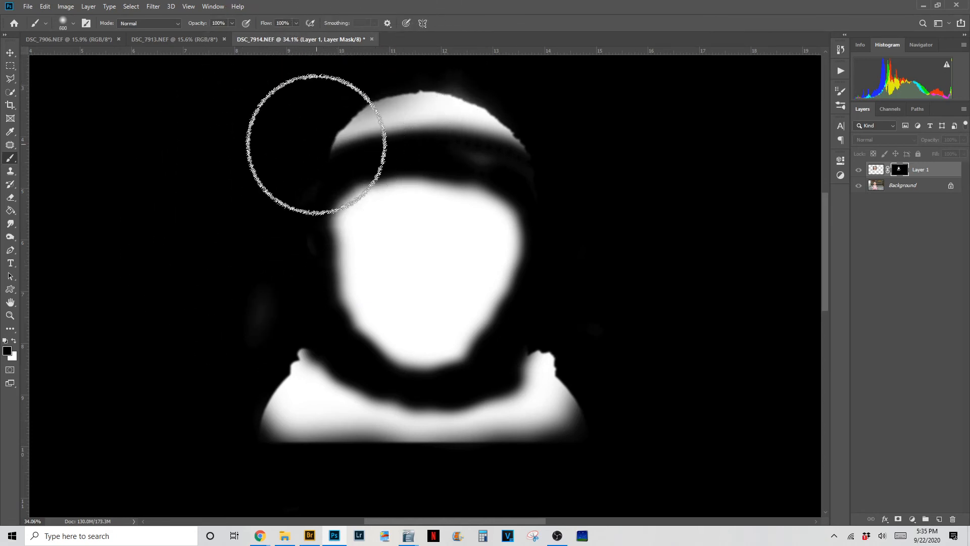
mouse_move(314, 151)
left_mouse_down()
mouse_move(495, 124)
mouse_move(416, 96)
mouse_move(369, 98)
mouse_move(493, 113)
left_mouse_up()
mouse_move(509, 163)
left_mouse_down()
mouse_move(305, 158)
mouse_move(340, 106)
mouse_move(280, 197)
mouse_move(258, 340)
mouse_move(275, 314)
mouse_move(253, 398)
mouse_move(310, 397)
mouse_move(372, 432)
mouse_move(546, 366)
mouse_move(573, 378)
mouse_move(468, 448)
mouse_move(355, 435)
left_mouse_up()
mouse_move(608, 379)
left_mouse_down()
mouse_move(280, 472)
mouse_move(308, 405)
mouse_move(282, 251)
mouse_move(389, 113)
mouse_move(271, 97)
mouse_move(634, 119)
mouse_move(597, 396)
mouse_move(333, 447)
mouse_move(352, 467)
mouse_move(595, 388)
mouse_move(545, 424)
left_mouse_up()
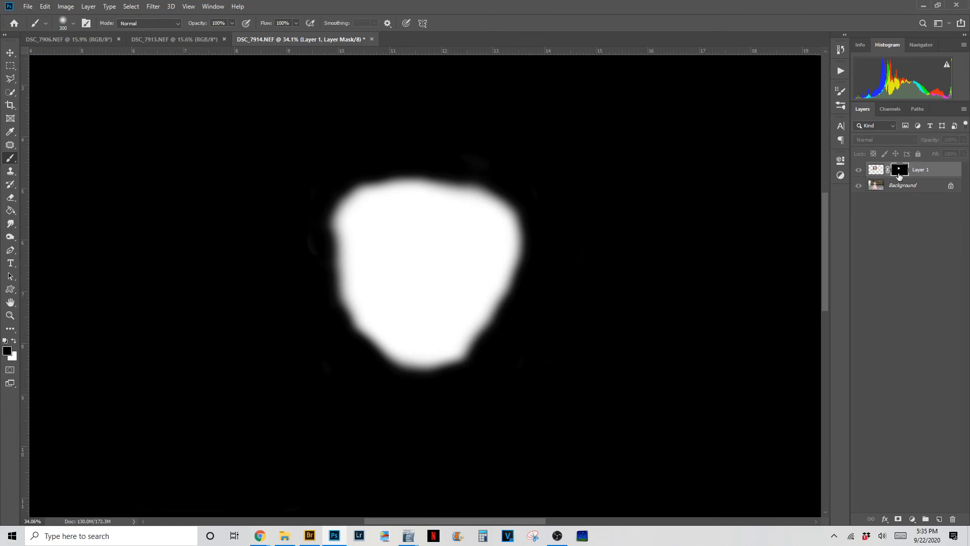
left_click(897, 169, "alt")
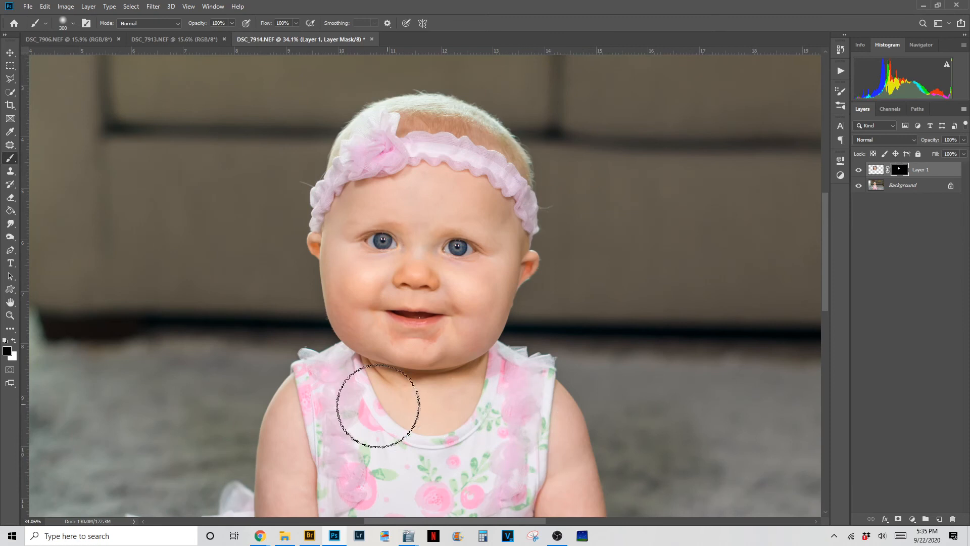
Toggle Layer 1's visibility to compare the original face with the swapped one, leaving the layer shown.
left_click(859, 171)
left_click(859, 171)
left_click(859, 171)
left_click(858, 171)
left_click(859, 171)
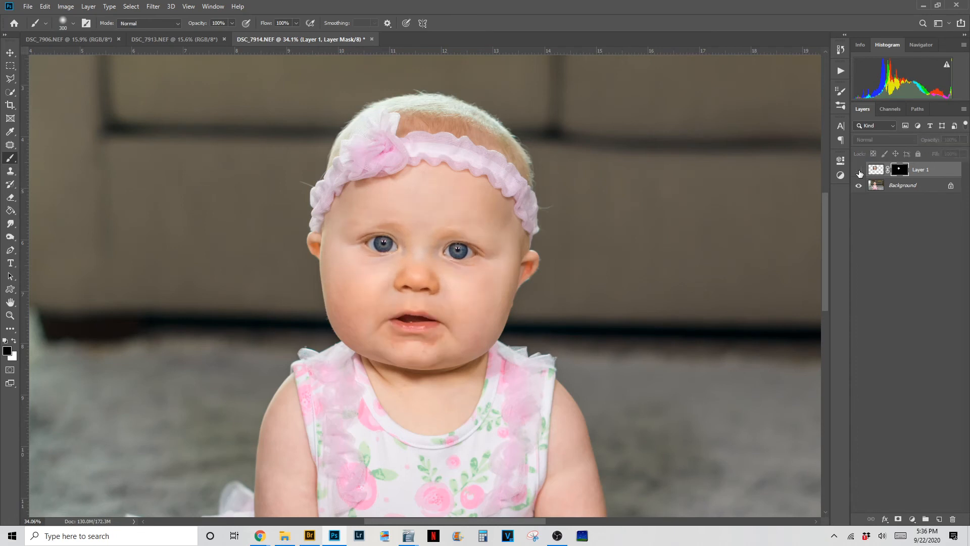
left_click(859, 172)
left_click(859, 171)
left_click(859, 171)
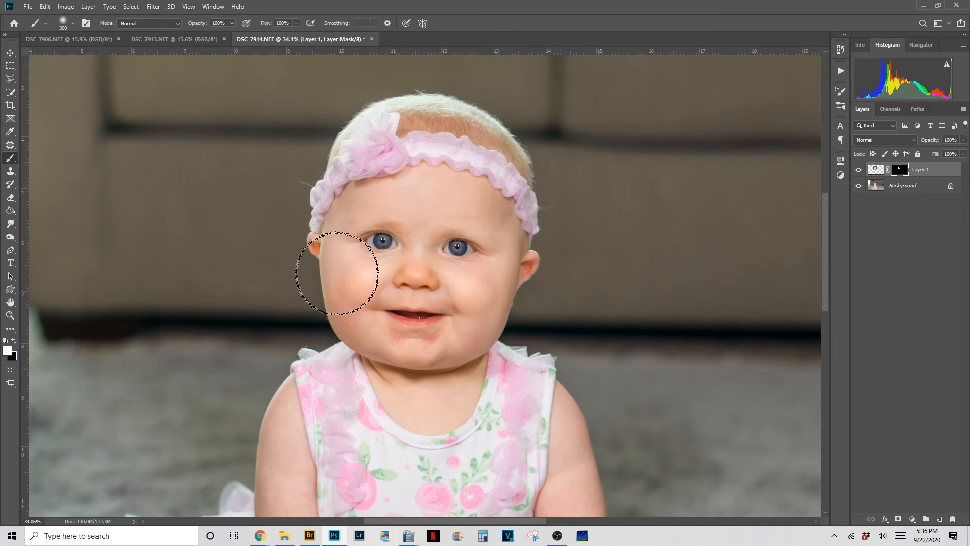
Examine the blend along the chin, jaw and neckline up close, and return to a wider view of the baby.
key("bracketleft")
key("bracketleft")
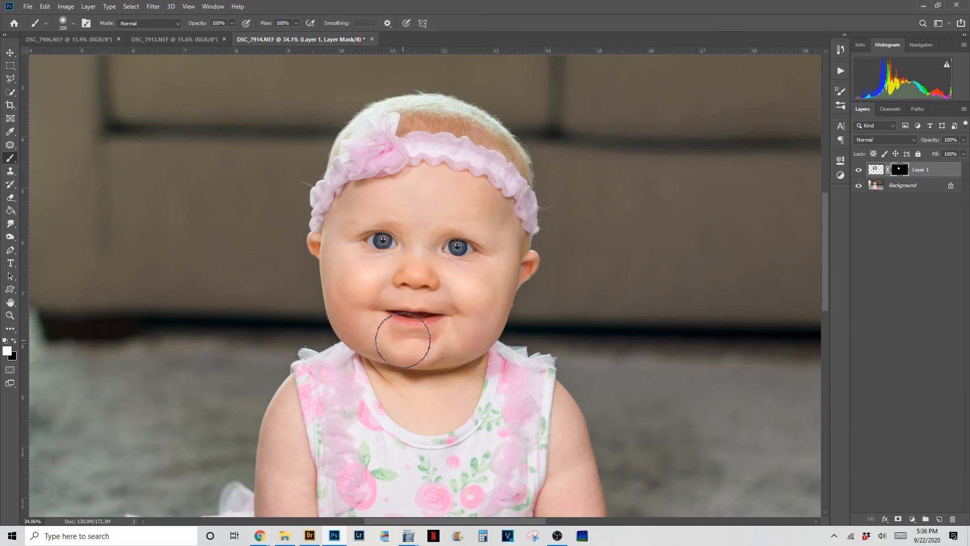
scroll(448, 354, "up", 8)
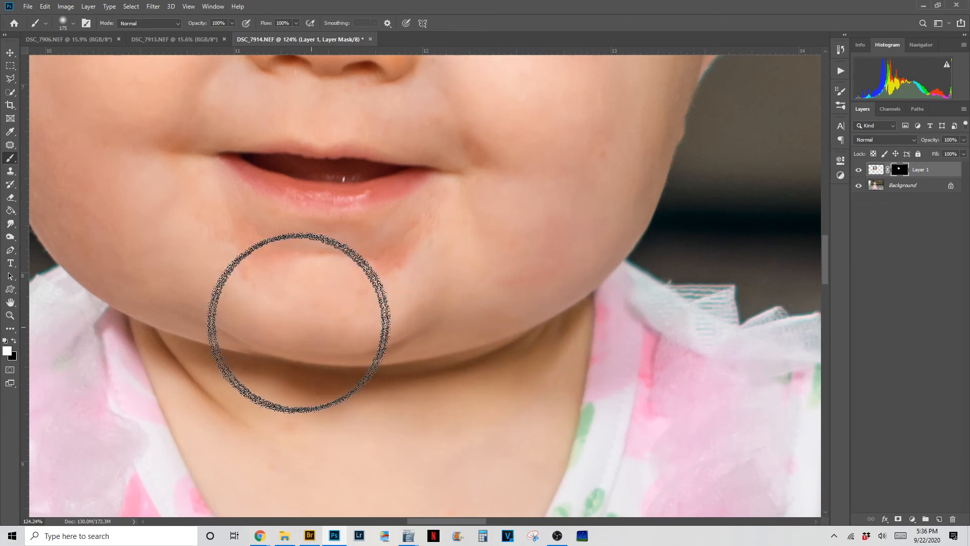
mouse_move(186, 316)
left_mouse_down()
mouse_move(348, 356)
mouse_move(467, 351)
left_mouse_up()
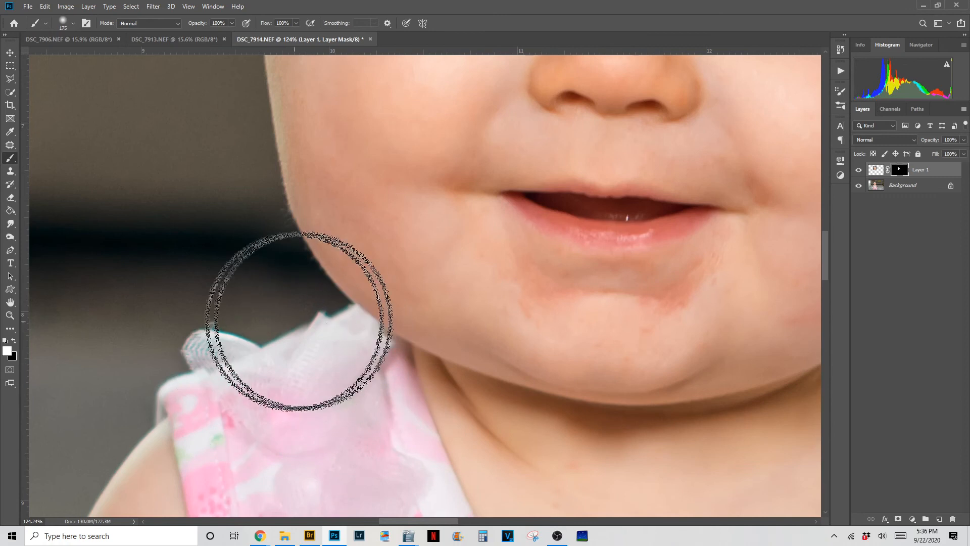
mouse_move(515, 425)
left_mouse_down()
mouse_move(379, 346)
mouse_move(273, 338)
left_mouse_up()
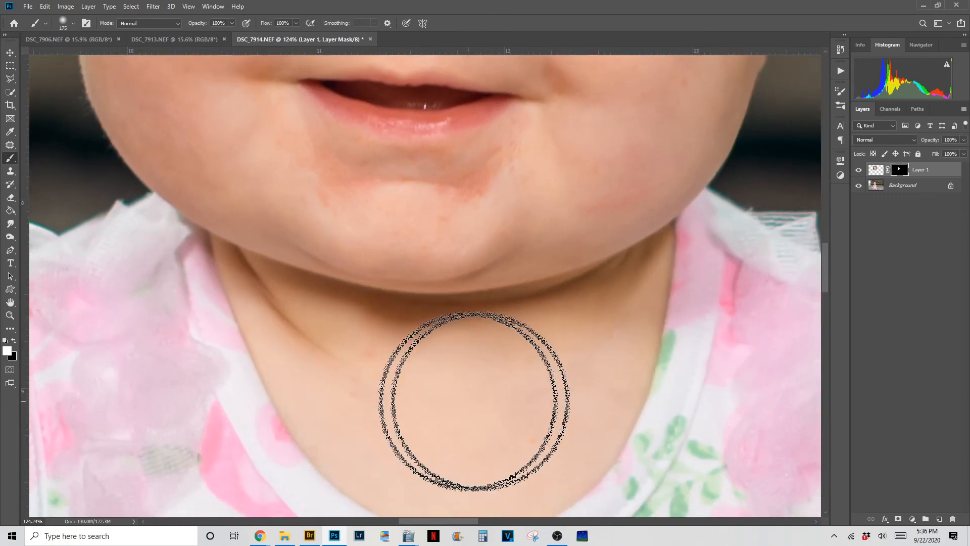
left_click_drag(724, 243, 641, 288)
scroll(641, 288, "down", 6)
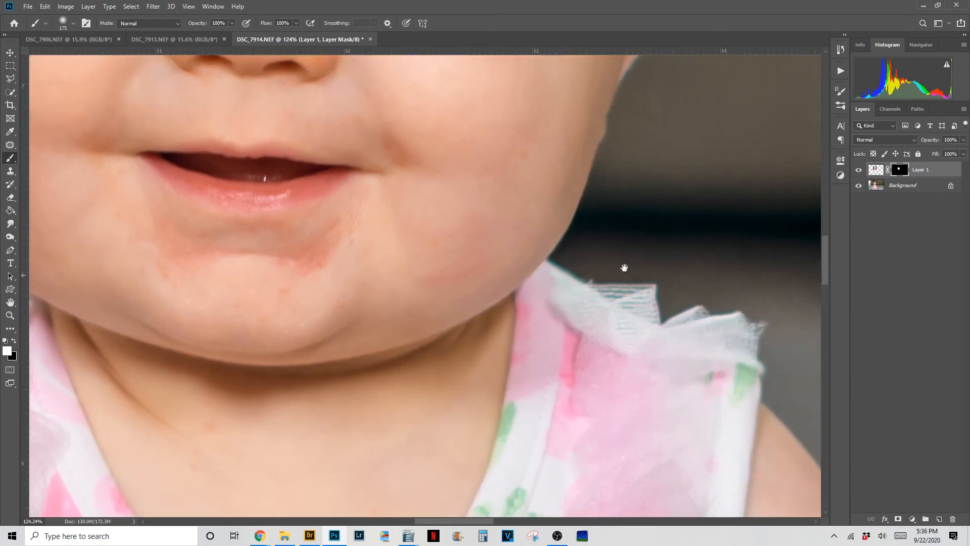
scroll(401, 328, "down", 2)
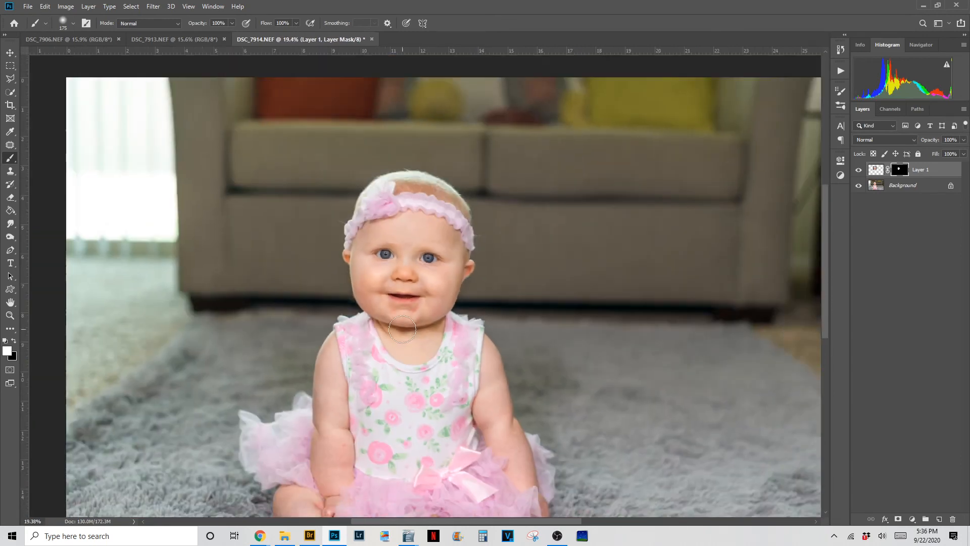
Compare the wider portrait with and without Layer 1, ending with the layer visible.
left_click(859, 171)
left_click(858, 170)
left_click(858, 170)
left_click(859, 170)
left_click(858, 170)
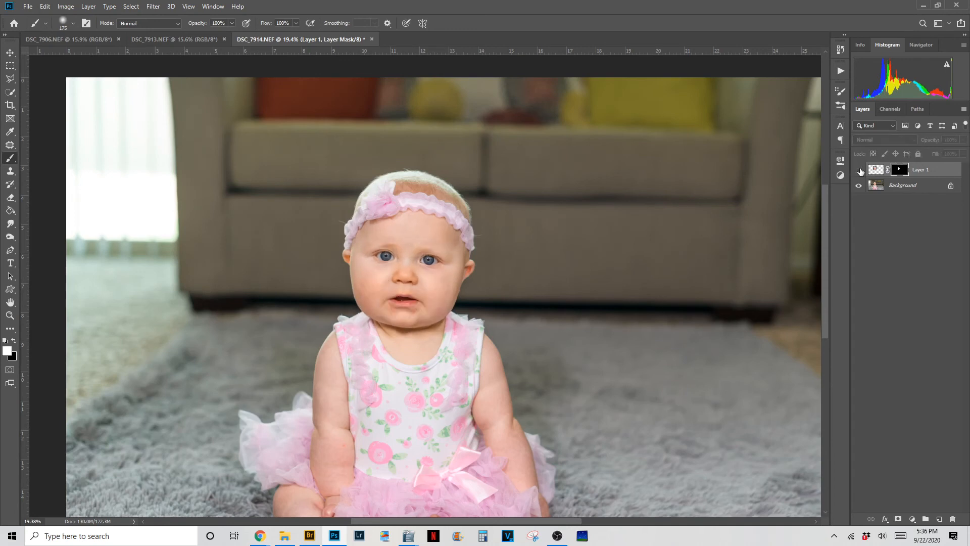
left_click(859, 170)
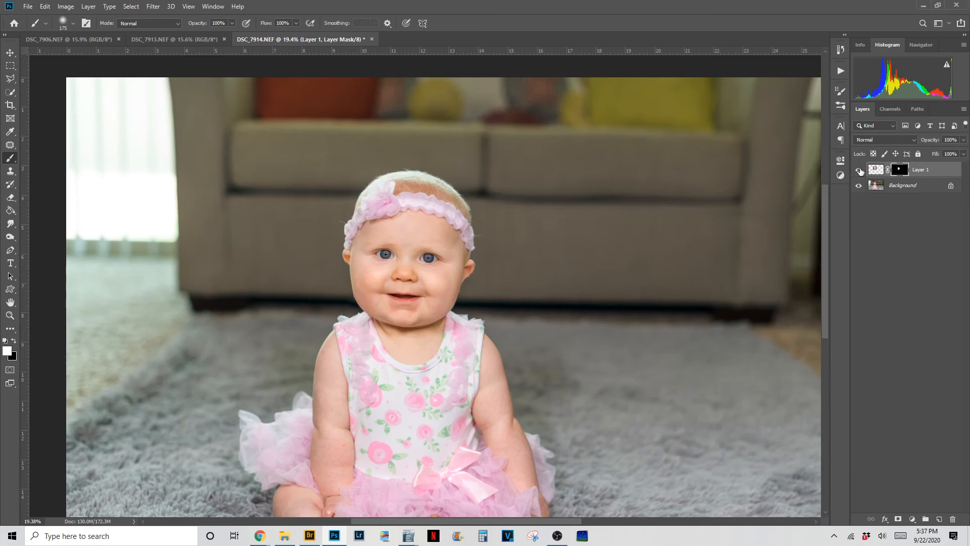
Switch Layer 1 off and on several times to recheck the face swap, leaving it visible with the full photo in view.
left_click(859, 171)
left_click(858, 170)
left_click(859, 170)
left_click(859, 170)
left_click(859, 171)
left_click(859, 171)
left_click(859, 171)
left_click(859, 171)
scroll(479, 332, "down", 2)
In DSC_7906, make a rectangular selection around the 7 Months sign and its easel, with some rug around them.
left_click(80, 43)
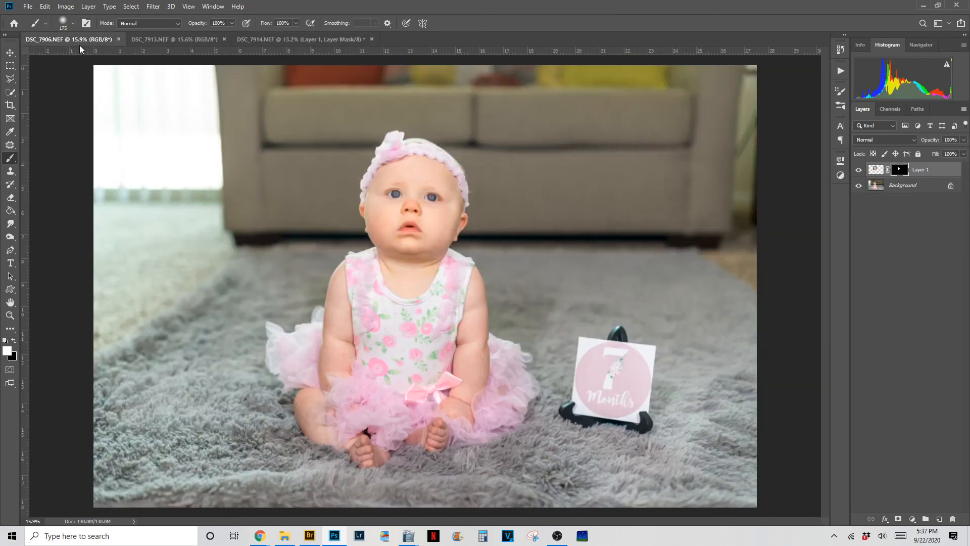
key("m")
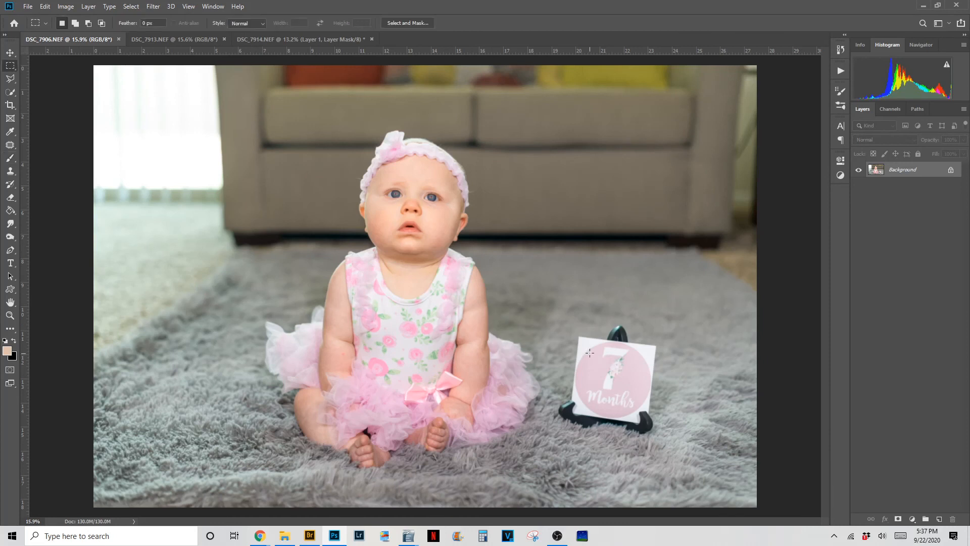
left_click_drag(552, 309, 688, 454)
left_click_drag(675, 417, 665, 414)
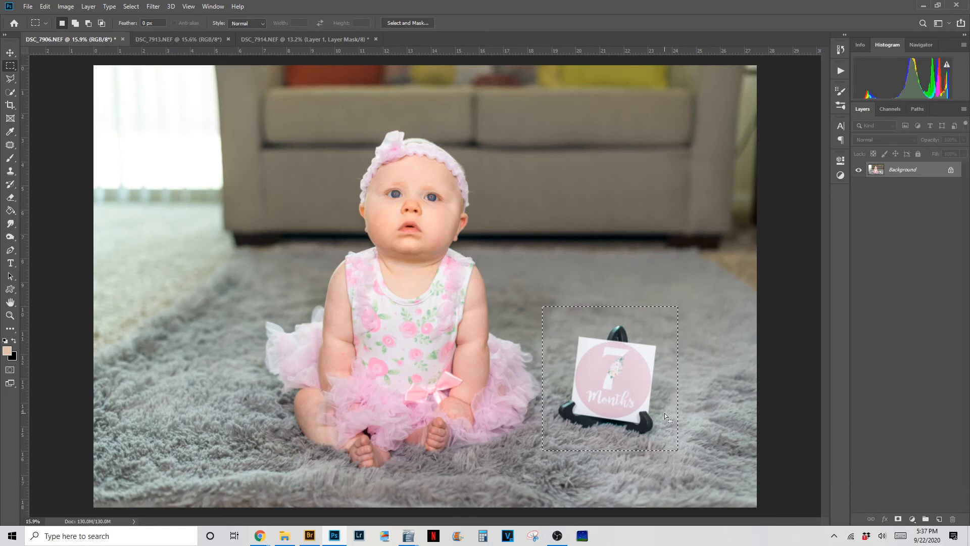
Move the selected sign into DSC_7914 as a new layer and place it on the rug beside the baby.
key("v")
left_click_drag(611, 395, 520, 322)
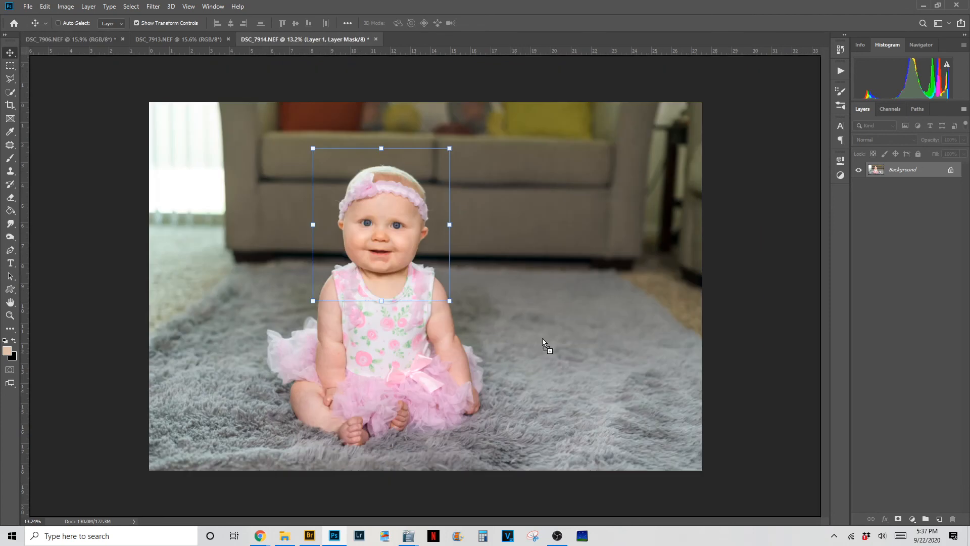
left_click_drag(569, 374, 590, 363)
left_click_drag(610, 402, 566, 393)
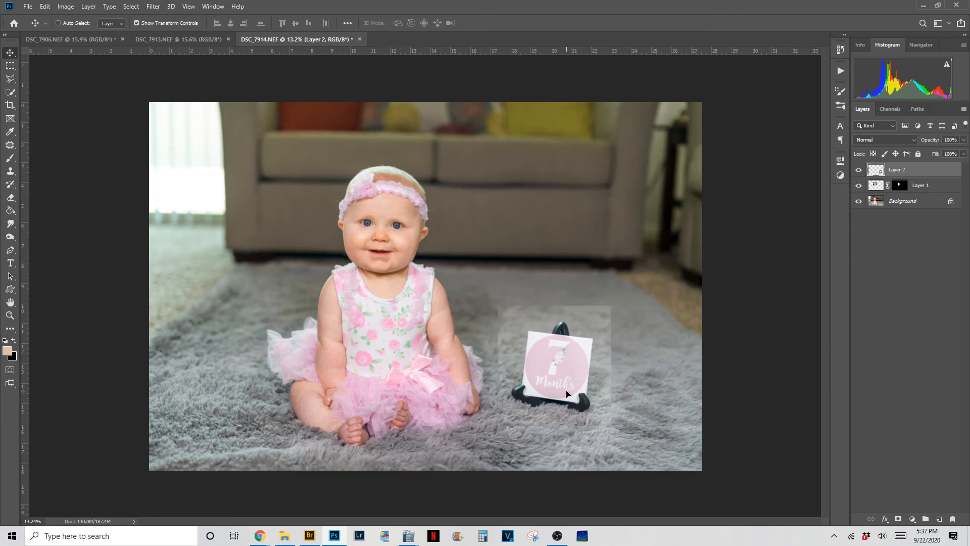
Add a mask to Layer 2 and paint black with a soft 400 px brush to blend the patch's rectangular edges into the rug.
left_click(897, 517)
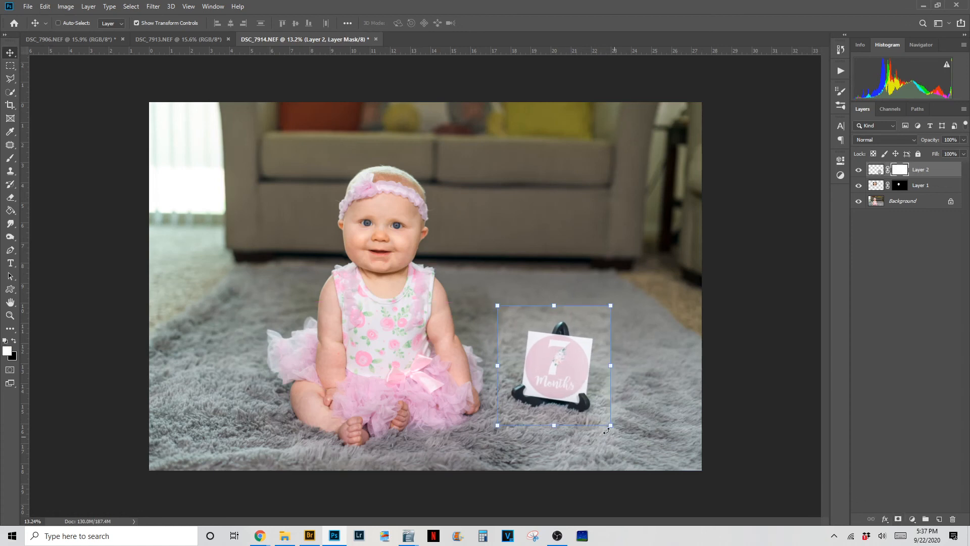
key("b")
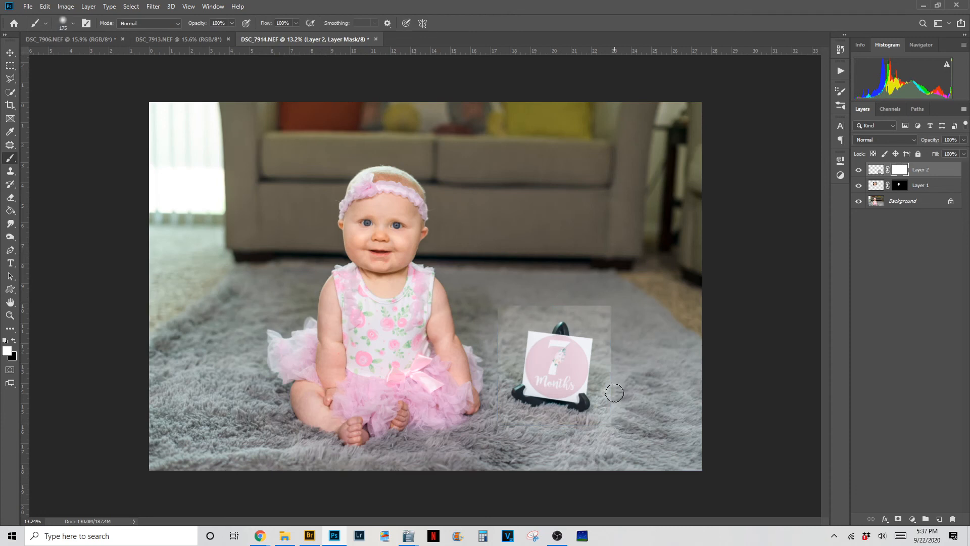
key("bracketright")
key("bracketright")
key("bracketright")
scroll(613, 417, "up", 5)
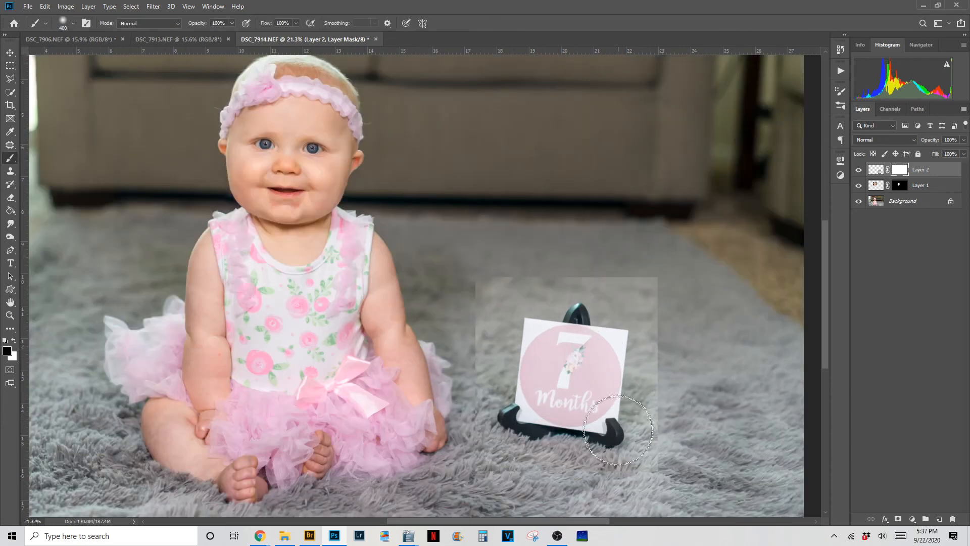
mouse_move(665, 410)
left_mouse_down()
mouse_move(658, 288)
mouse_move(623, 279)
mouse_move(628, 291)
mouse_move(612, 269)
left_mouse_up()
mouse_move(689, 266)
left_mouse_down()
mouse_move(567, 260)
mouse_move(478, 294)
mouse_move(492, 283)
mouse_move(454, 404)
mouse_move(468, 417)
mouse_move(457, 424)
mouse_move(501, 470)
mouse_move(591, 498)
mouse_move(561, 488)
mouse_move(649, 485)
mouse_move(643, 471)
mouse_move(675, 431)
mouse_move(684, 396)
mouse_move(575, 391)
left_mouse_up()
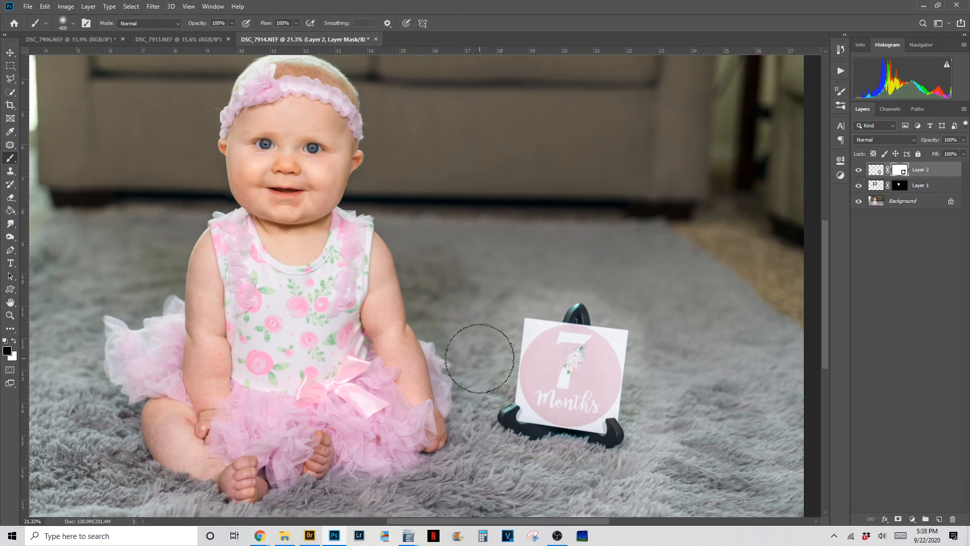
Select the sign card, the easel's feet and its top with the Quick Selection tool, reducing the brush to 175 px for the easel.
key("m")
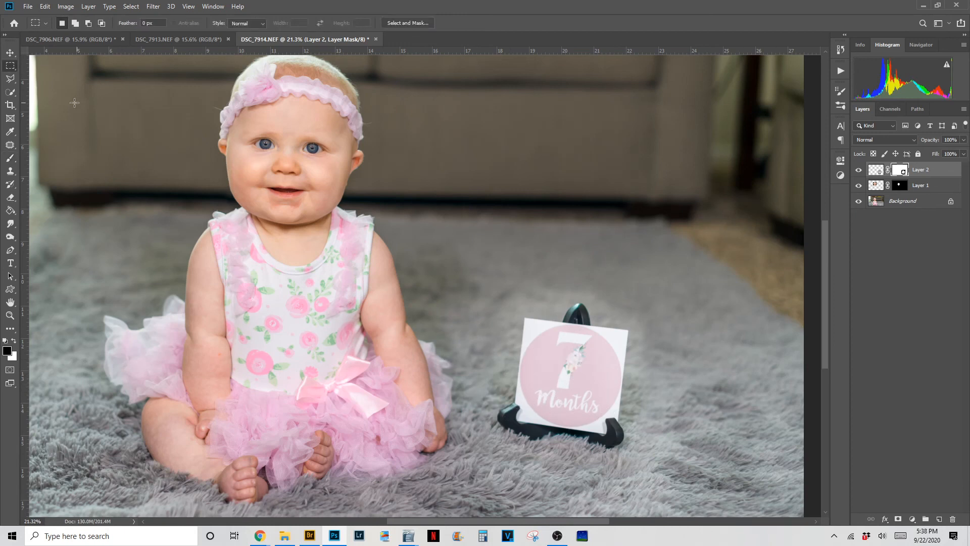
key("w")
left_click(572, 377)
mouse_move(572, 377)
left_mouse_down()
mouse_move(574, 356)
mouse_move(568, 400)
left_mouse_up()
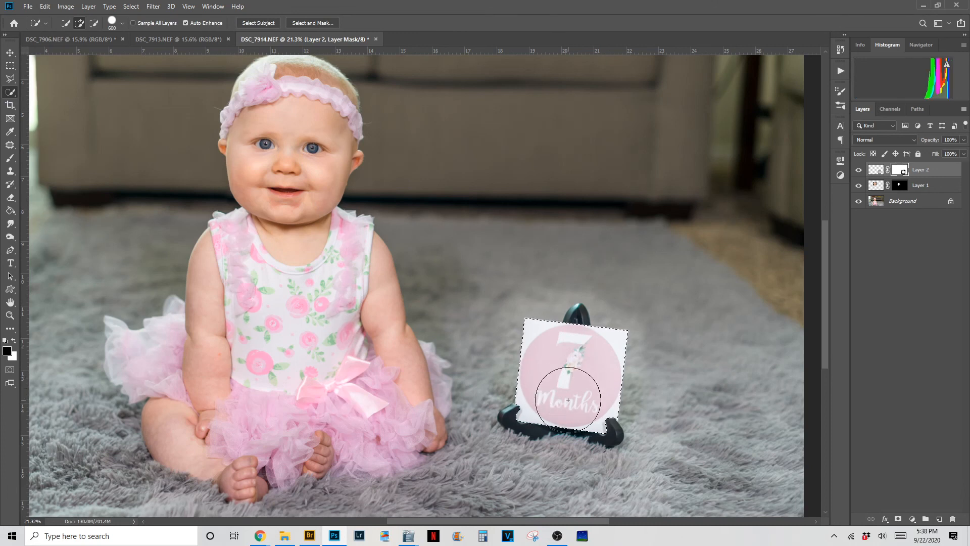
key("bracketleft")
key("bracketleft")
key("bracketleft")
key("bracketleft")
key("bracketleft")
key("bracketleft")
left_click_drag(511, 417, 586, 430)
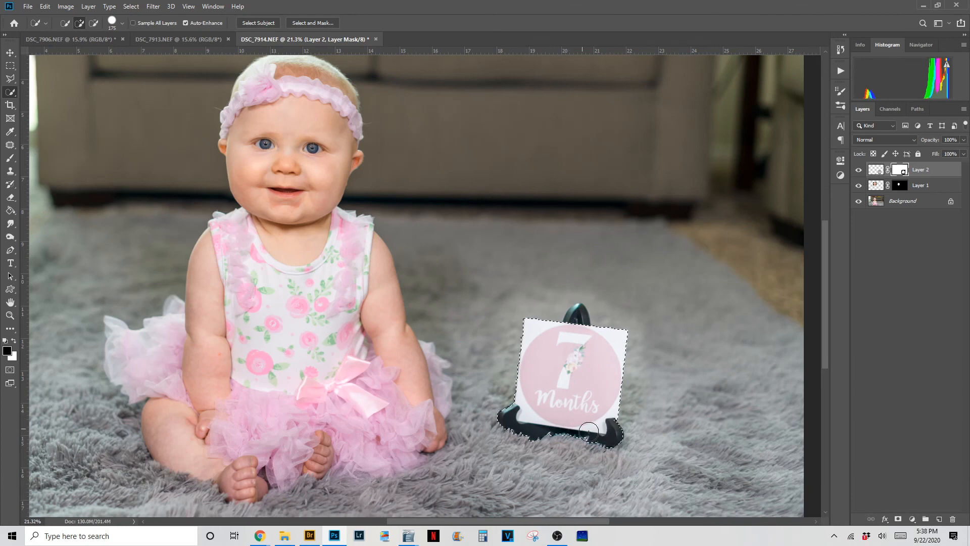
left_click_drag(585, 333, 576, 324)
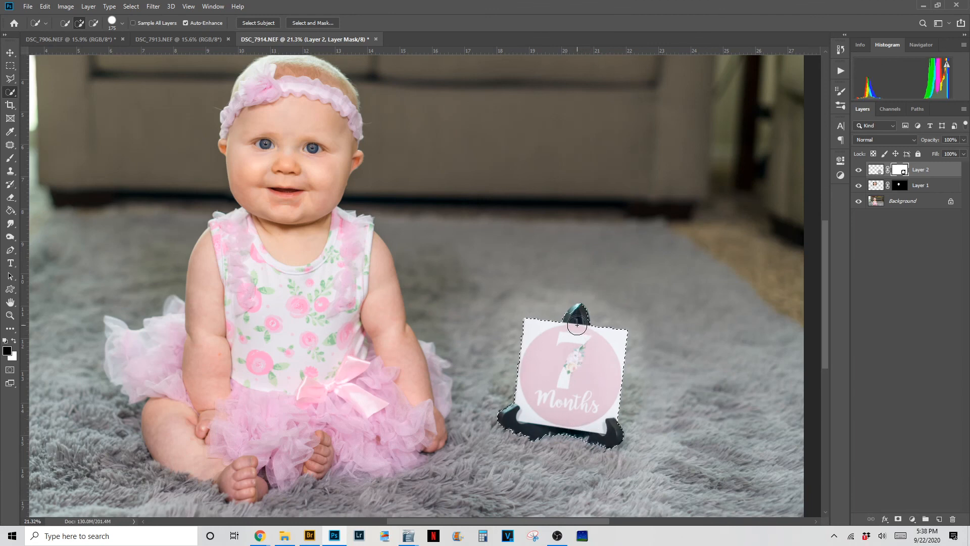
Refine the selection around the easel's tip with a 125 px brush and check the outline around the sign.
scroll(577, 324, "up", 3)
key("bracketleft")
key("bracketleft")
left_click_drag(577, 315, 574, 304)
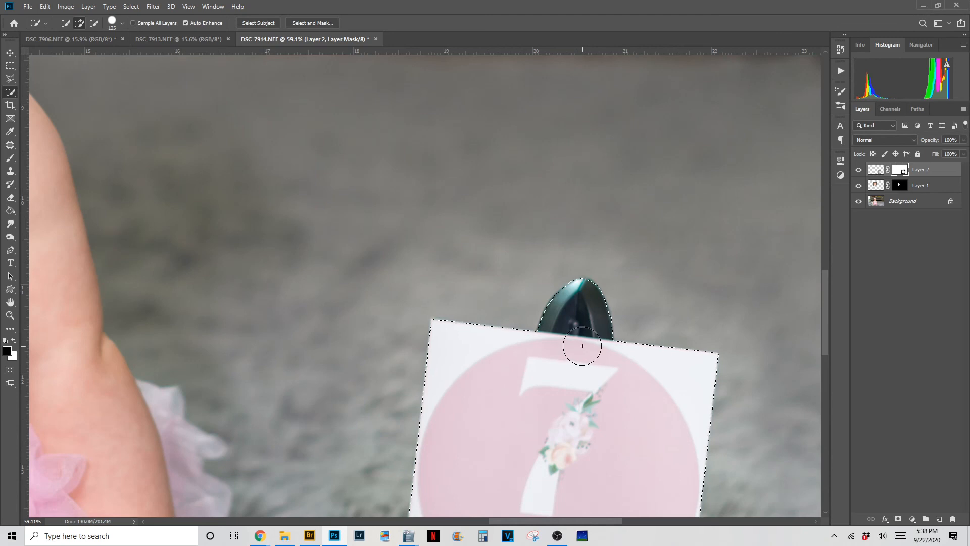
scroll(612, 394, "down", 5)
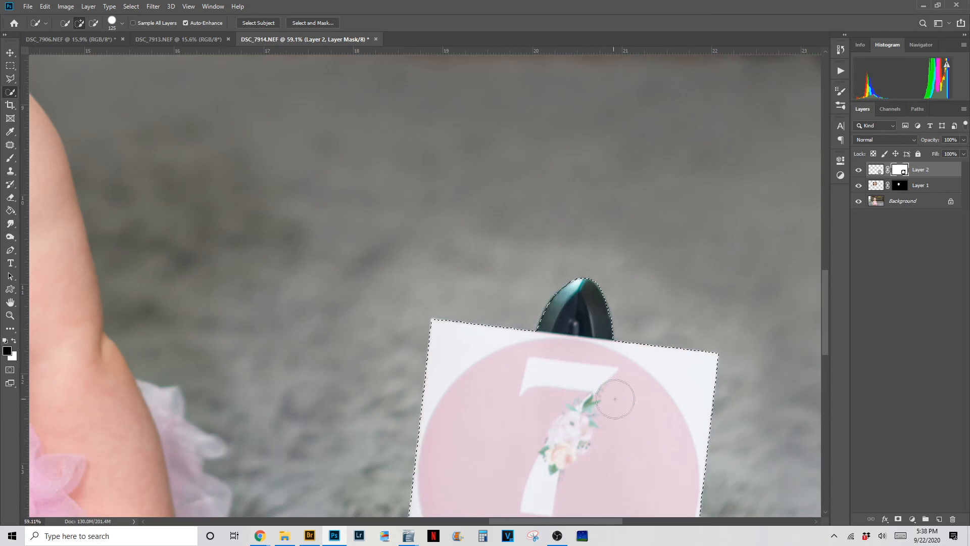
scroll(560, 495, "up", 3)
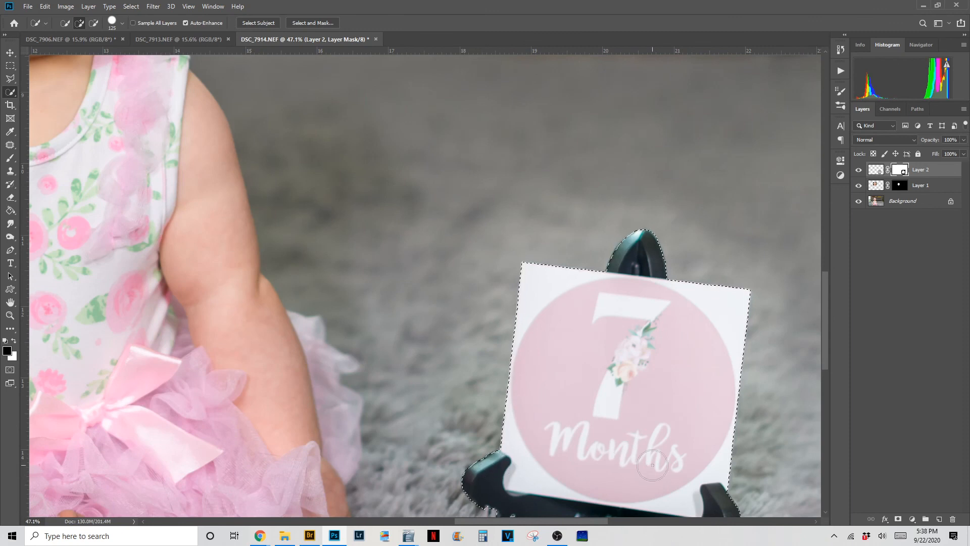
scroll(657, 461, "down", 4)
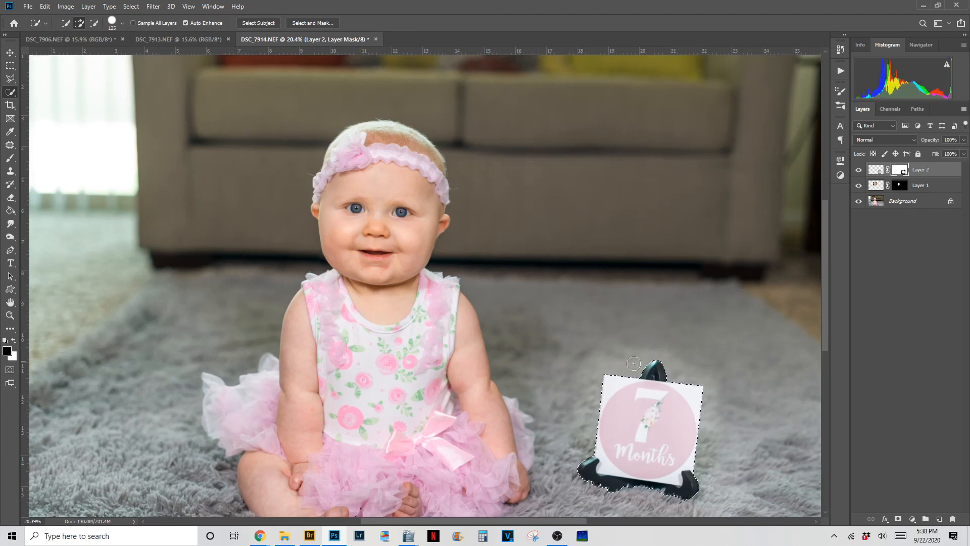
Invert the selection, paint black on Layer 2's mask over the leftover rug around the sign, and deselect.
key("b")
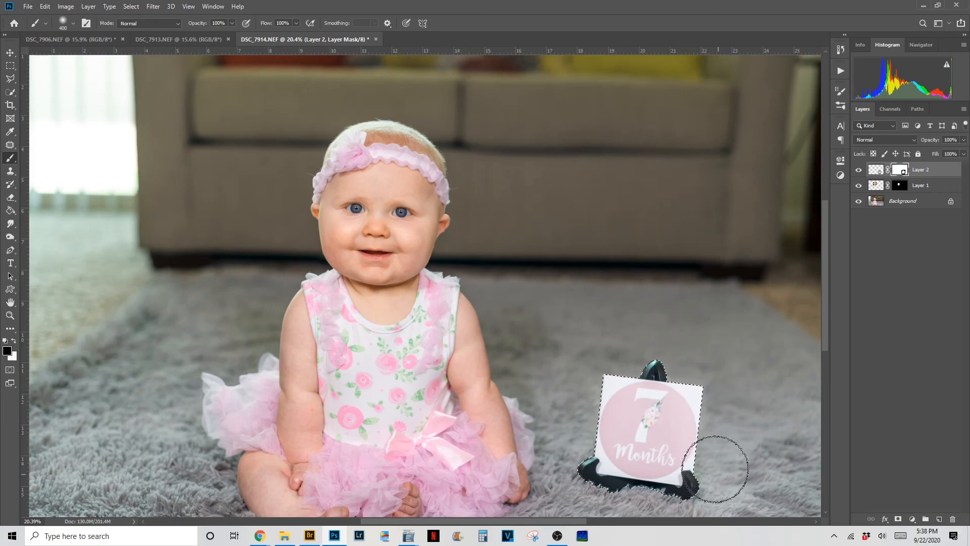
left_click_drag(822, 312, 828, 341)
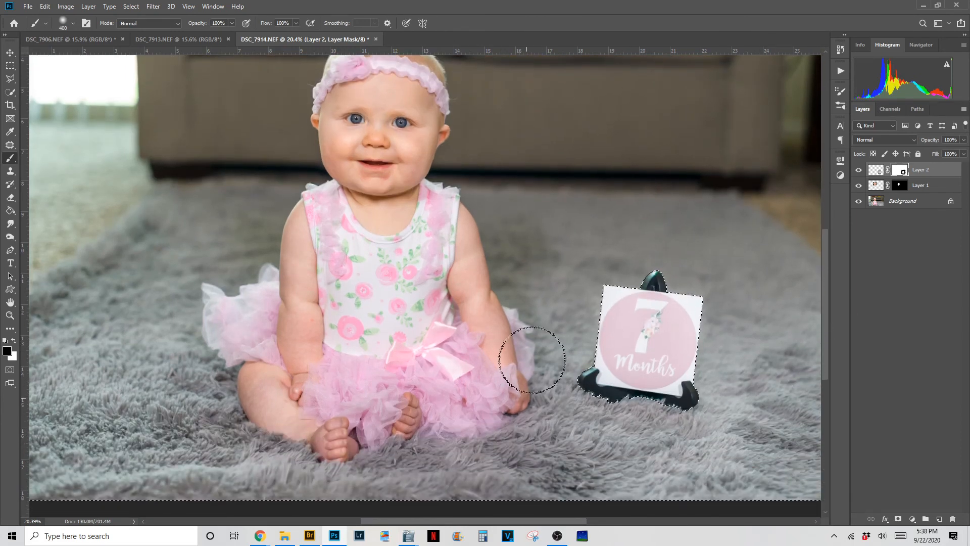
scroll(551, 296, "down", 2)
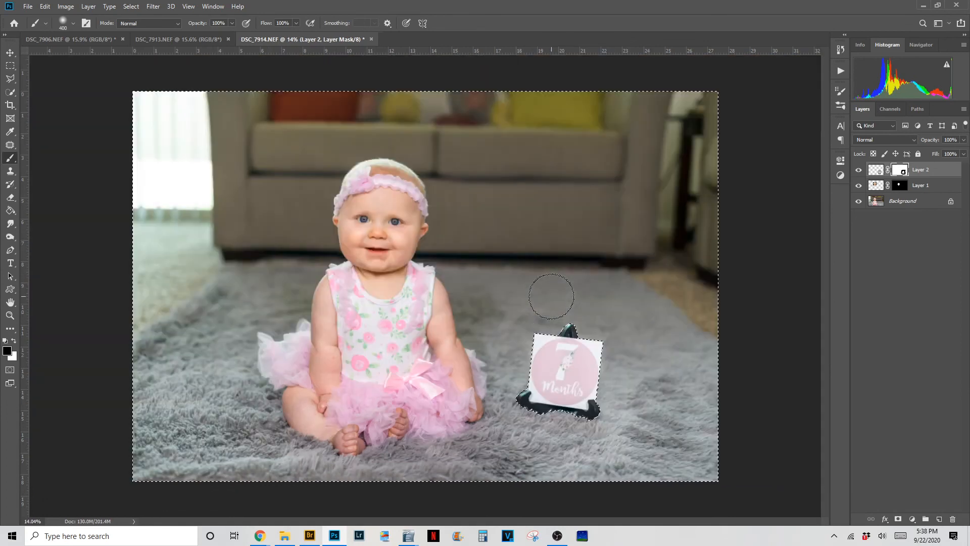
scroll(551, 296, "down", 1)
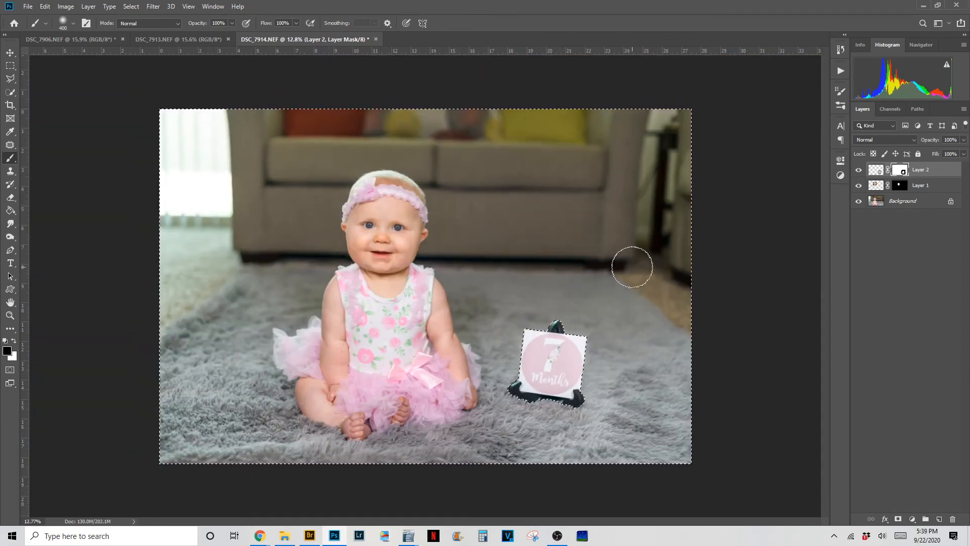
key("ctrl+d")
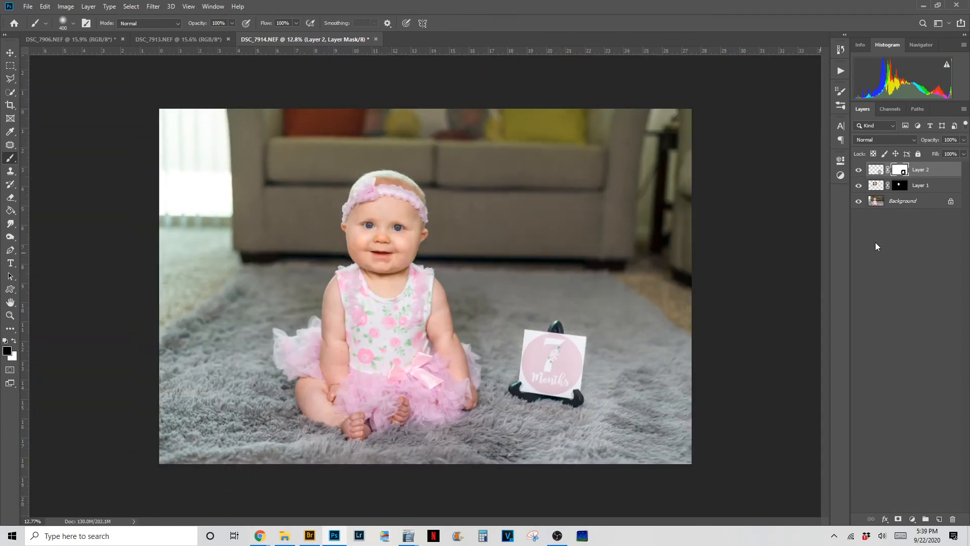
Hide Layers 2 and 1 to view the original photo, and show both again to compare.
left_click(859, 171)
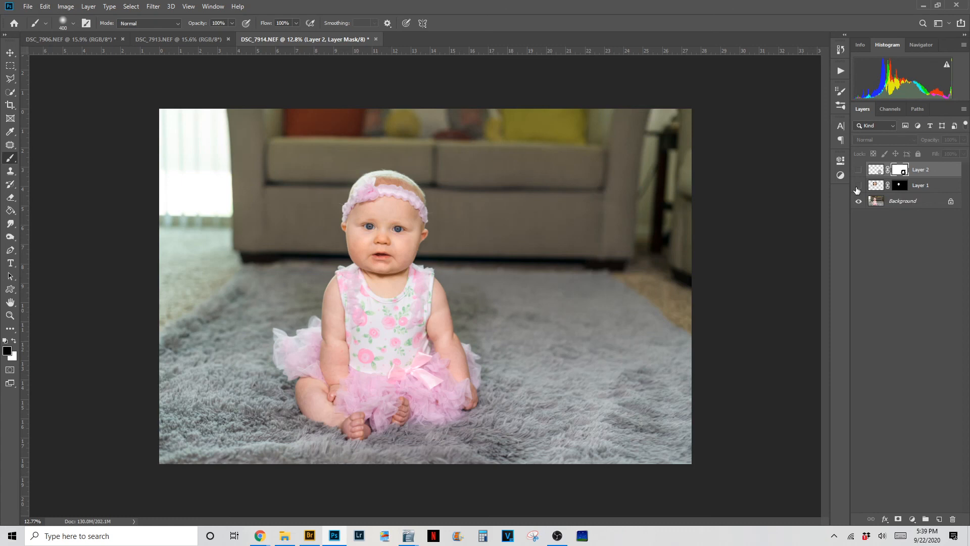
left_click(857, 187)
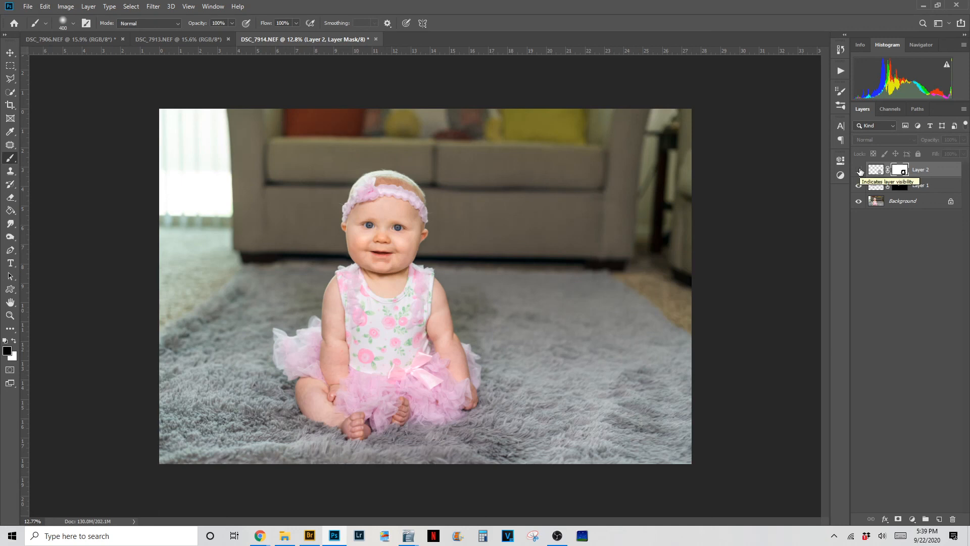
left_click(859, 170)
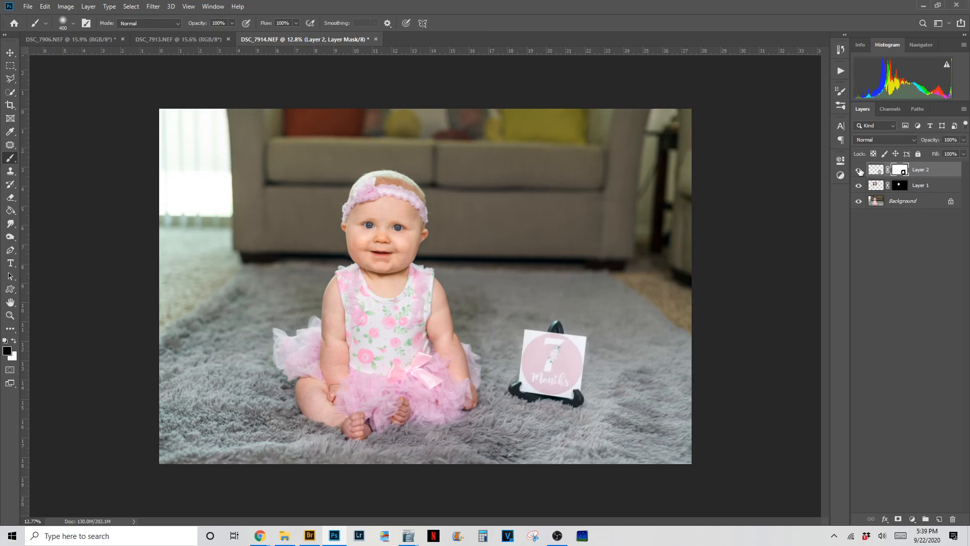
Stamp all visible layers into a new top layer, hide Layers 1 and 2, and compare the merged result with the Background.
key("ctrl+shift+alt+n")
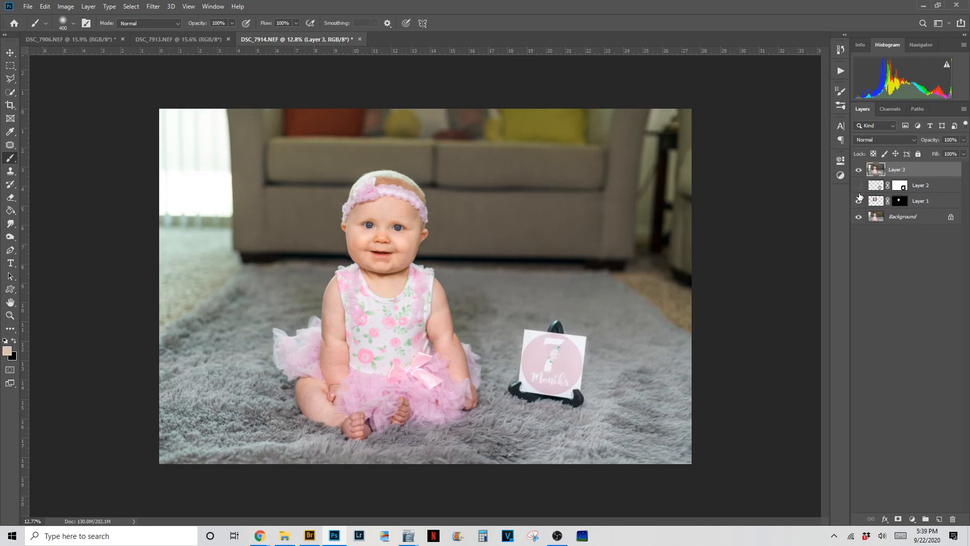
left_click(858, 170)
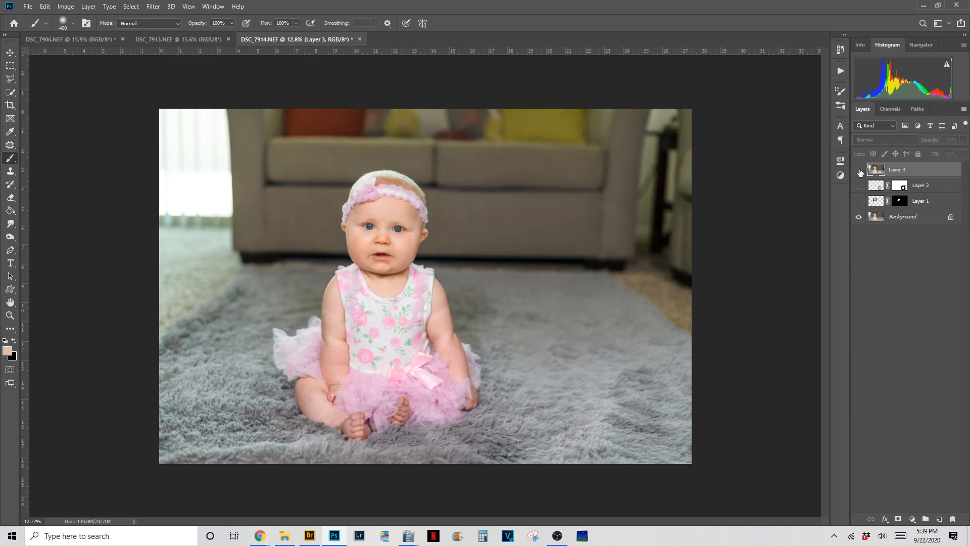
left_click(859, 170)
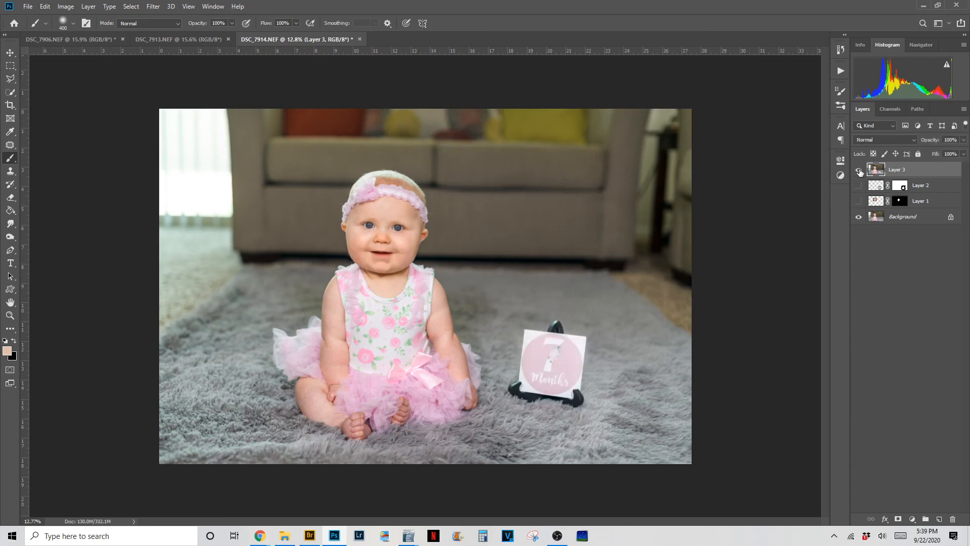
left_click(859, 170)
left_click(859, 170)
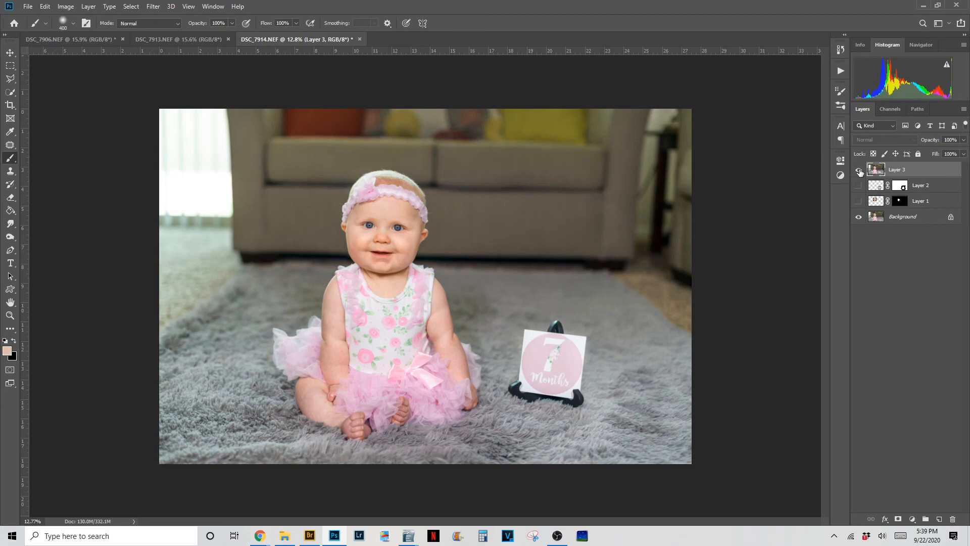